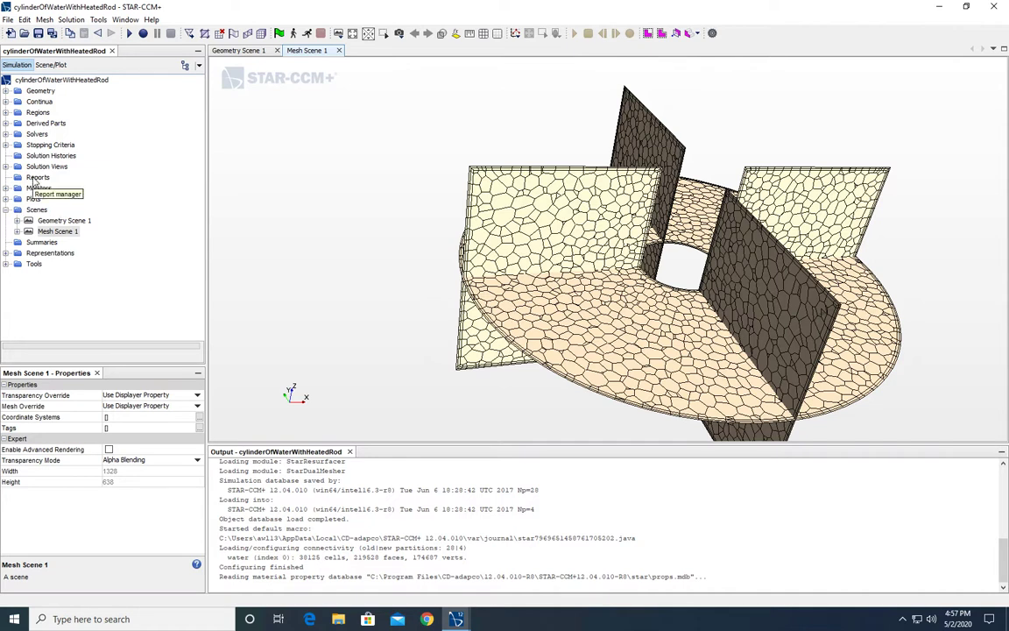
Step: Select the Reports node to confirm no reports are defined yet
click(37, 178)
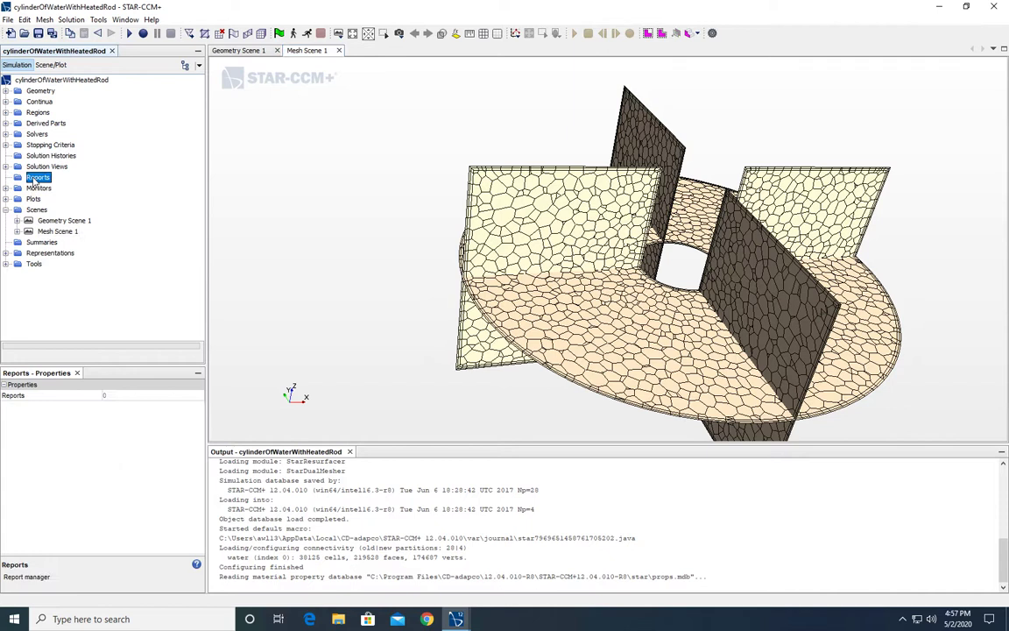
Step: Create a Volume Average report with Temperature as its field function
right_click(35, 180)
mouse_move(74, 187)
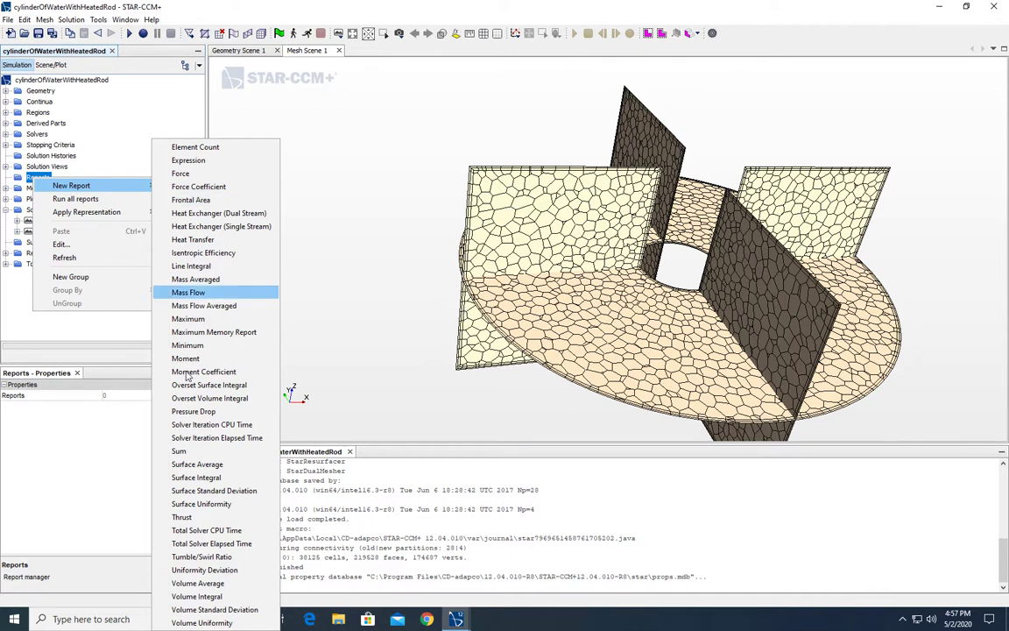
click(198, 583)
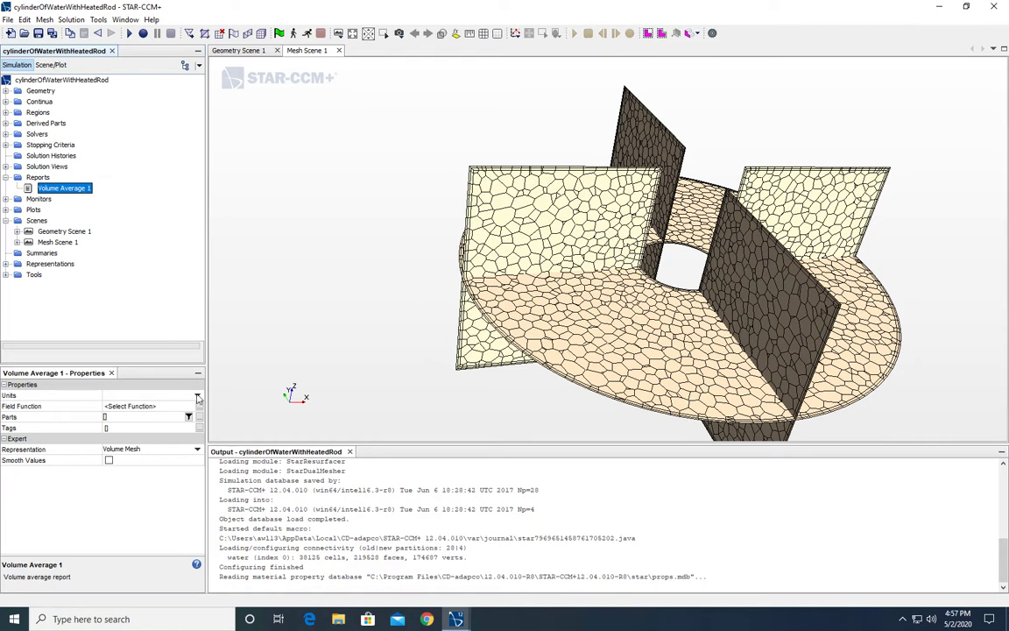
click(200, 406)
scroll(289, 220, down, 20)
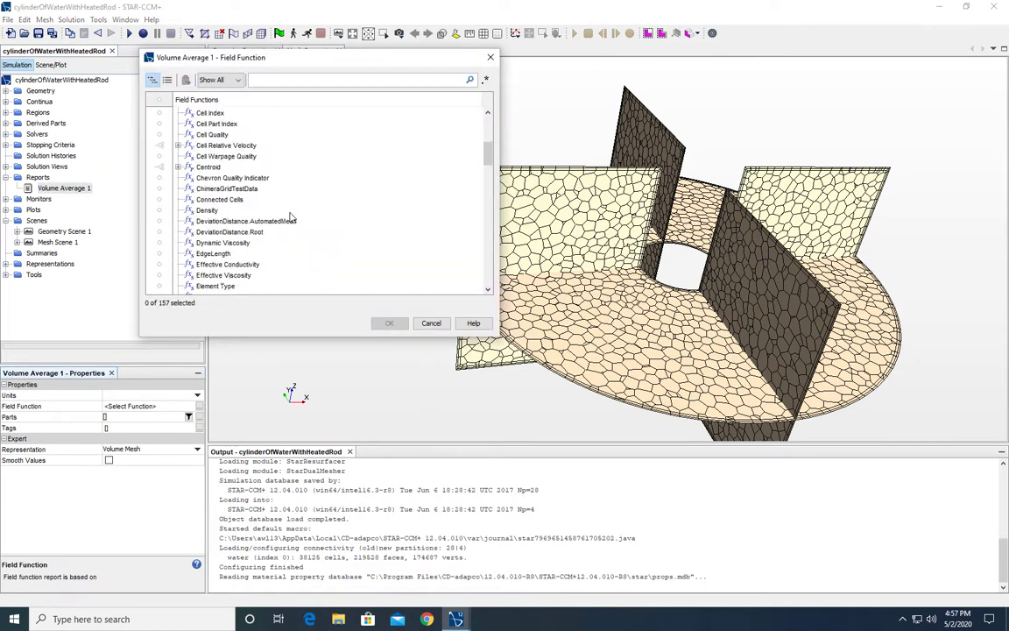
scroll(263, 189, down, 1)
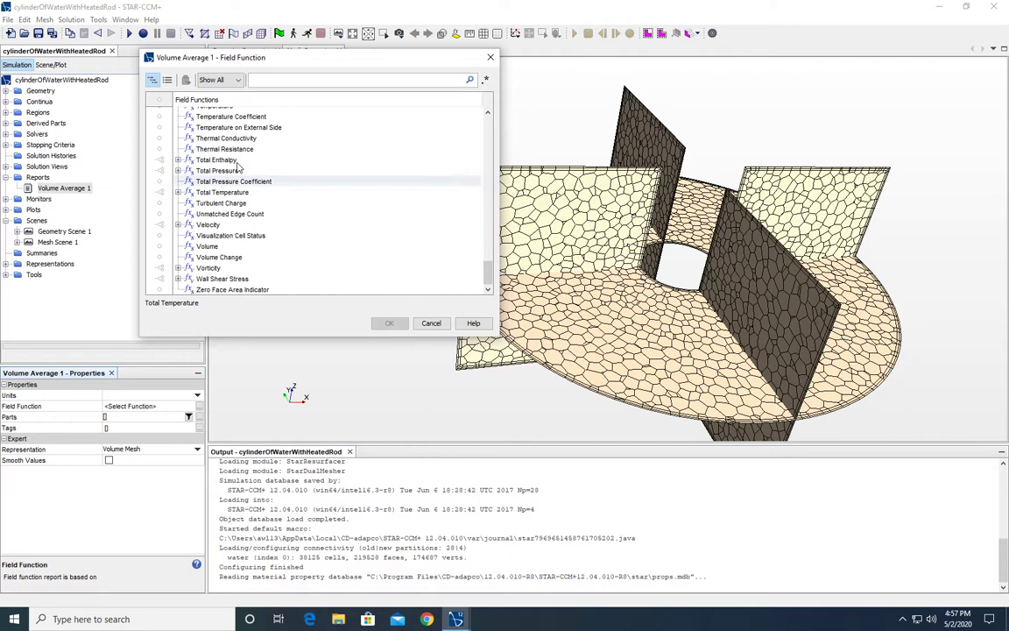
scroll(230, 148, up, 1)
click(215, 134)
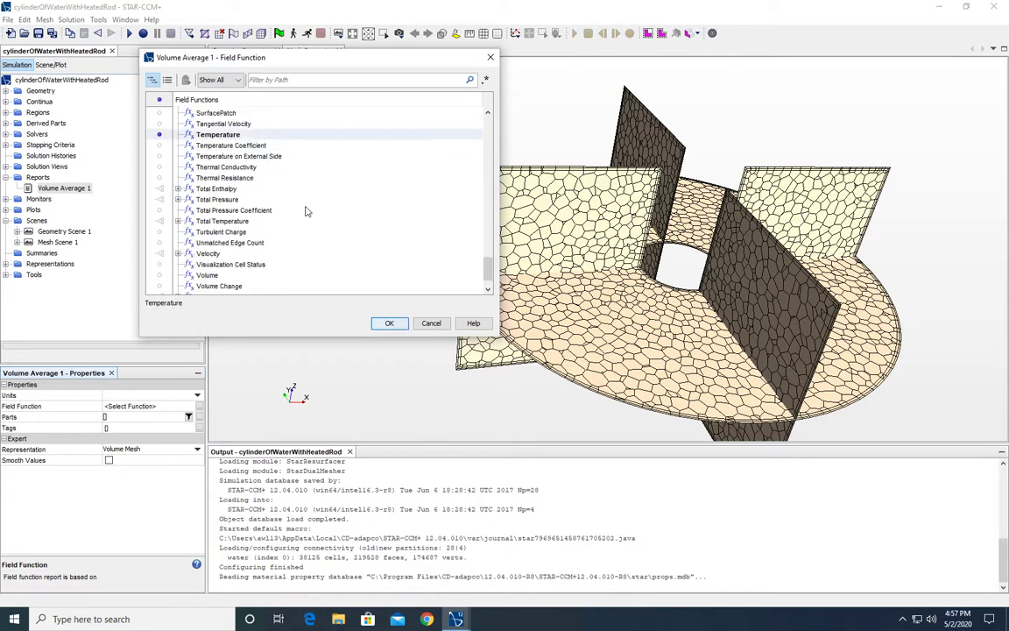
click(389, 322)
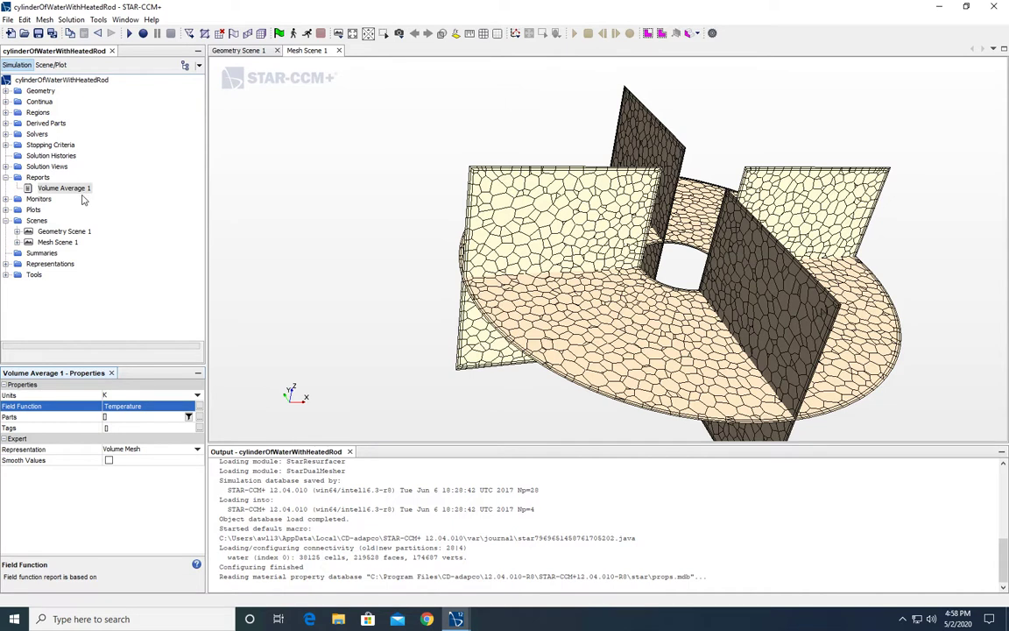
Step: Set the Volume Average 1 report's parts to water
click(189, 417)
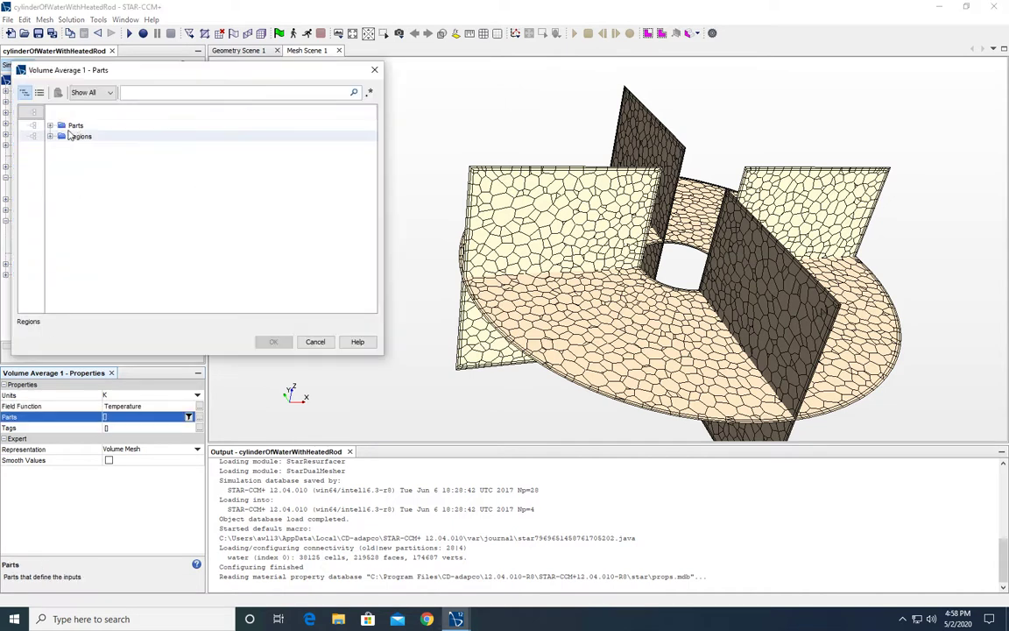
click(49, 127)
click(86, 137)
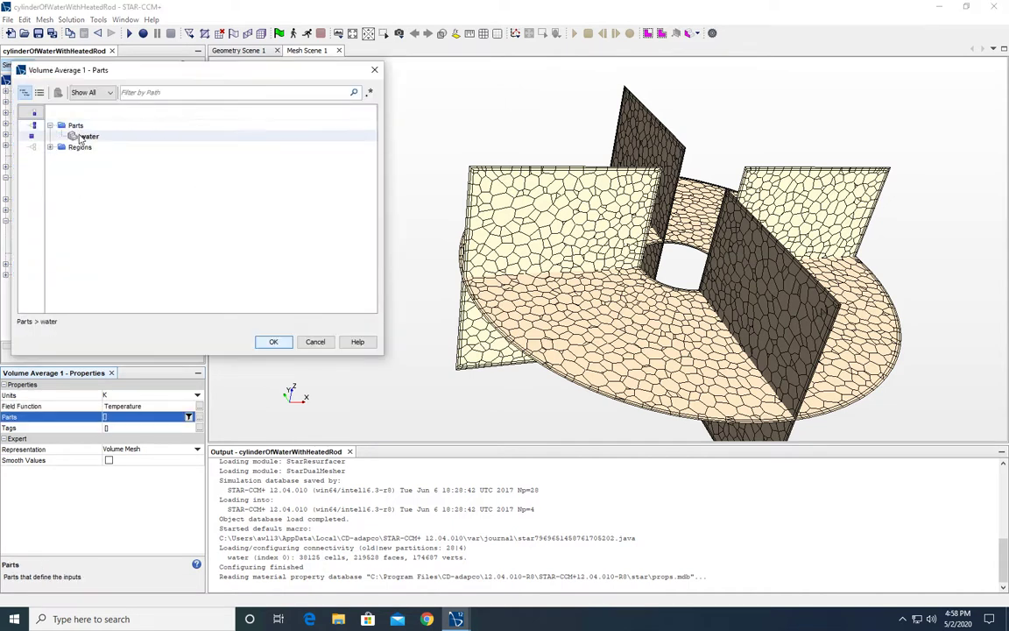
click(272, 342)
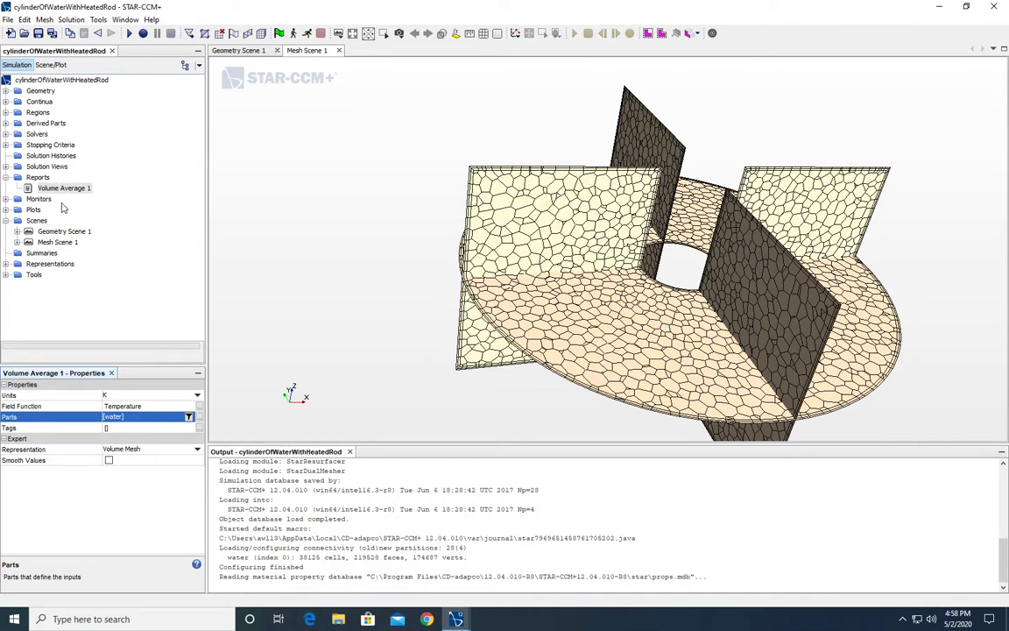
Step: Create Maximum 1 and Minimum 1 reports, setting Minimum 1 to Temperature
right_click(42, 180)
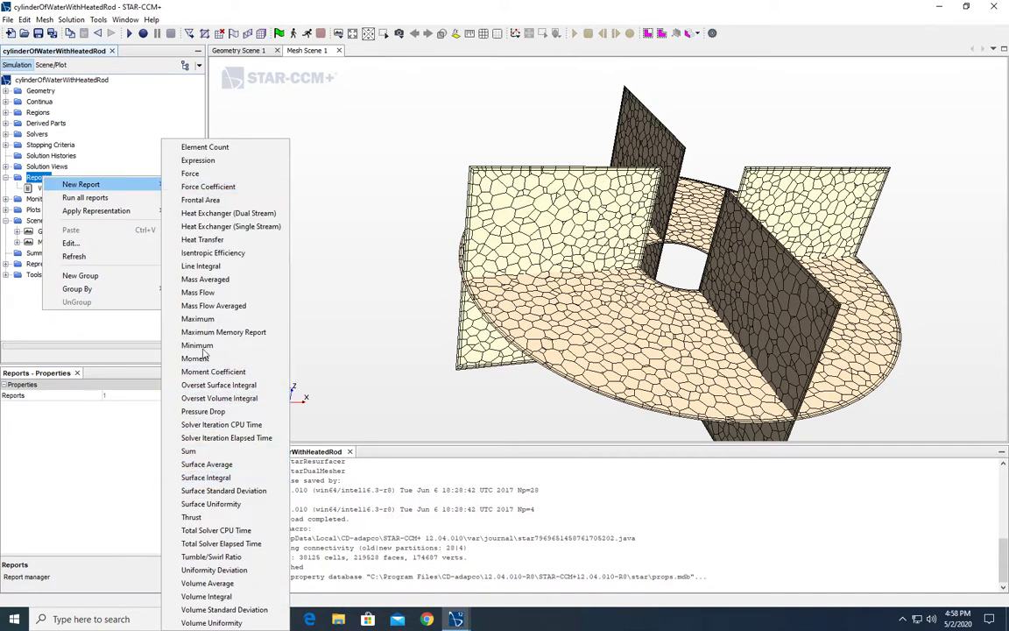
click(200, 317)
click(48, 179)
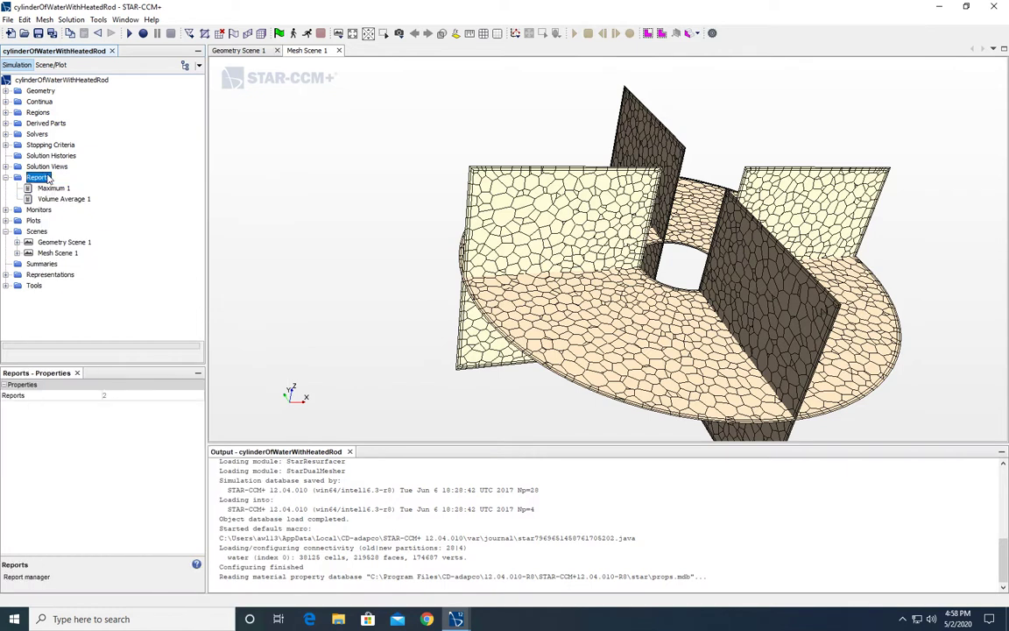
right_click(48, 179)
mouse_move(72, 182)
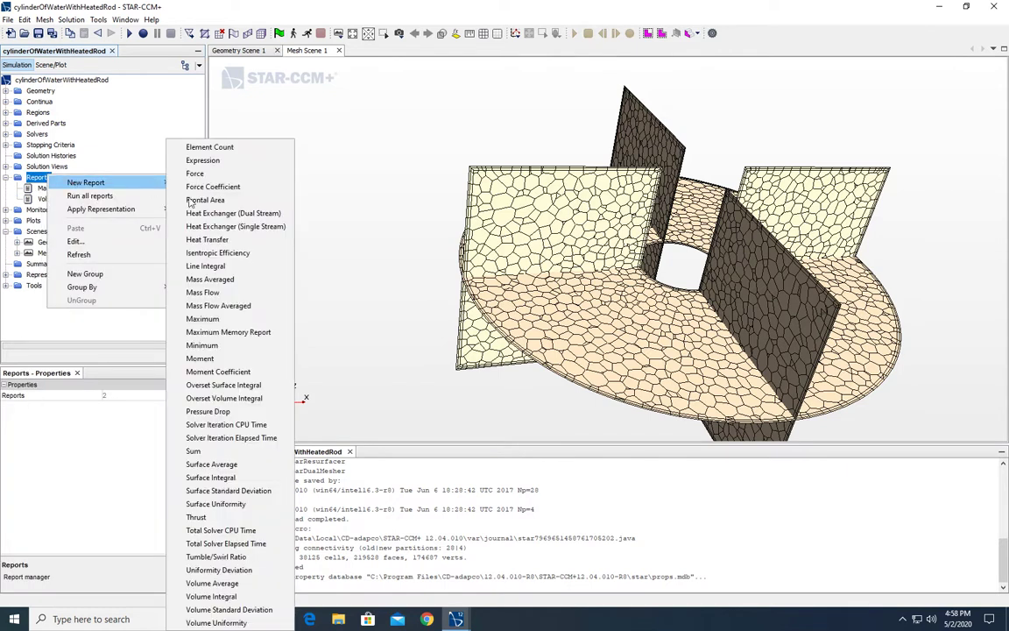
click(202, 345)
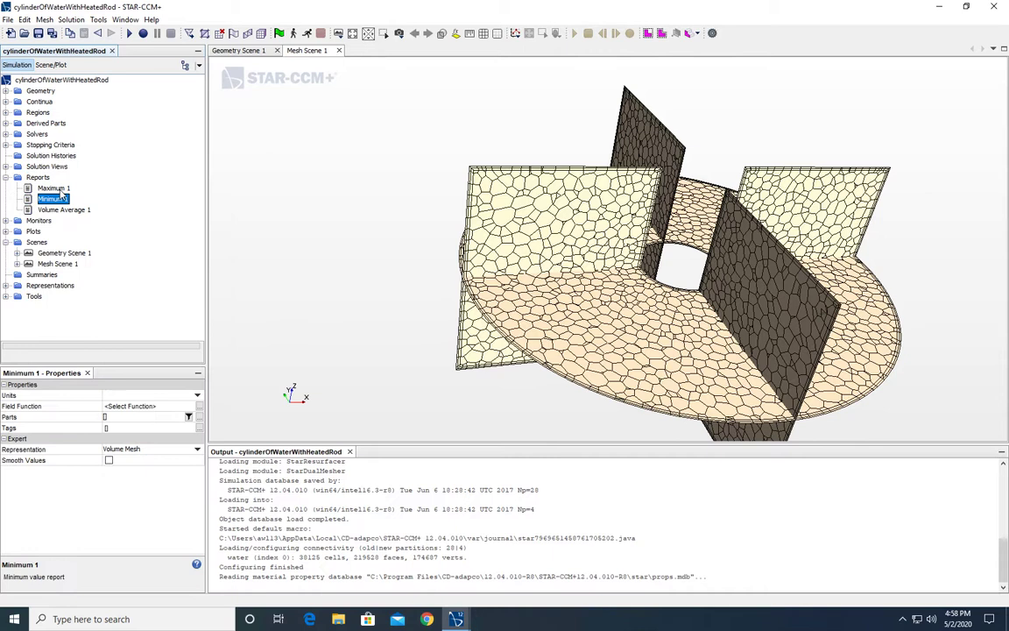
click(200, 407)
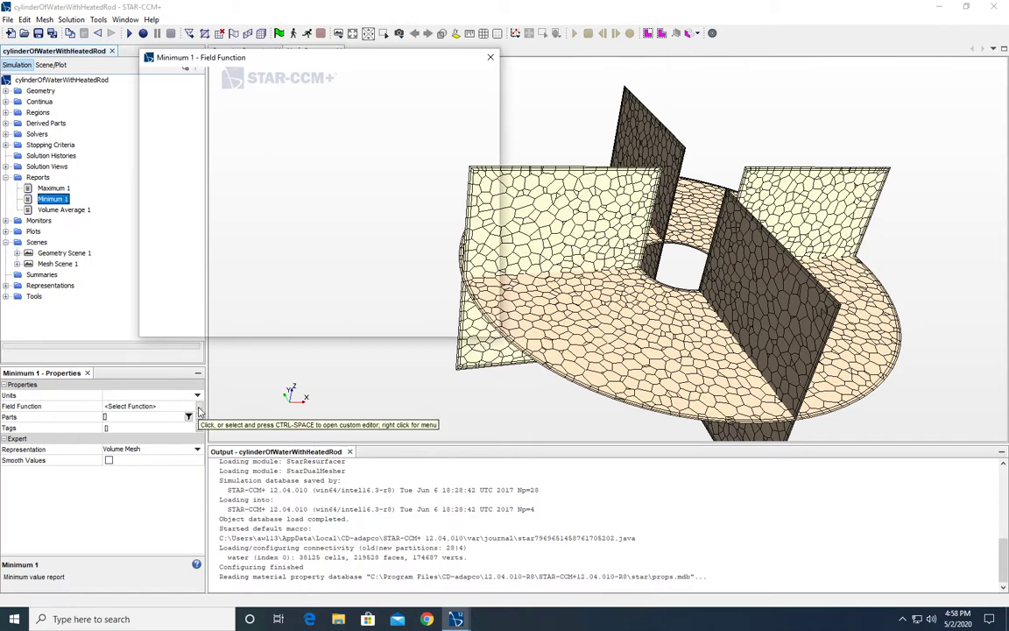
scroll(289, 204, down, 15)
scroll(289, 204, down, 12)
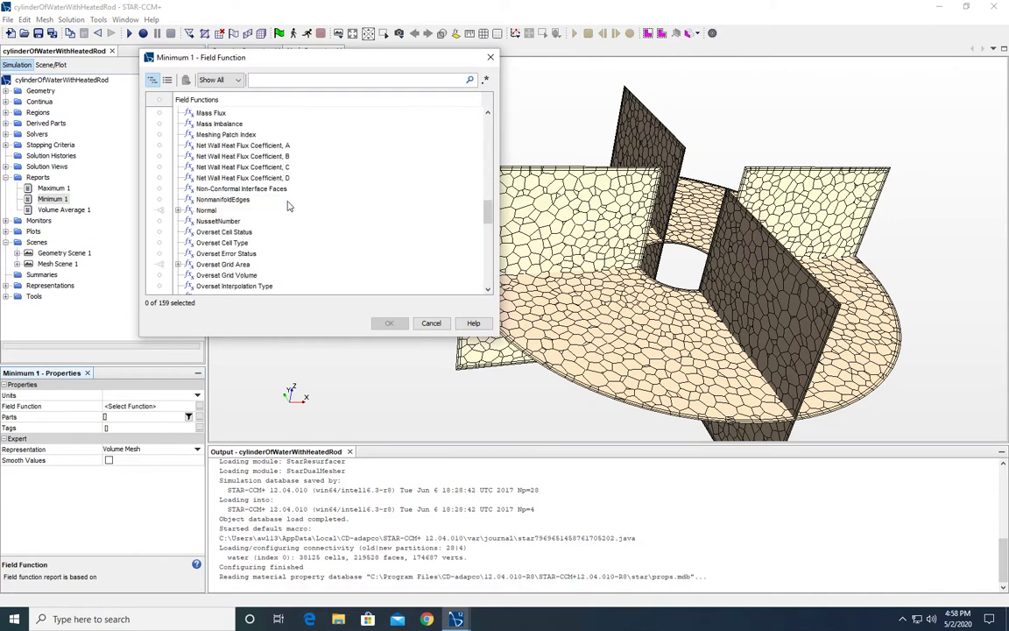
scroll(250, 232, down, 7)
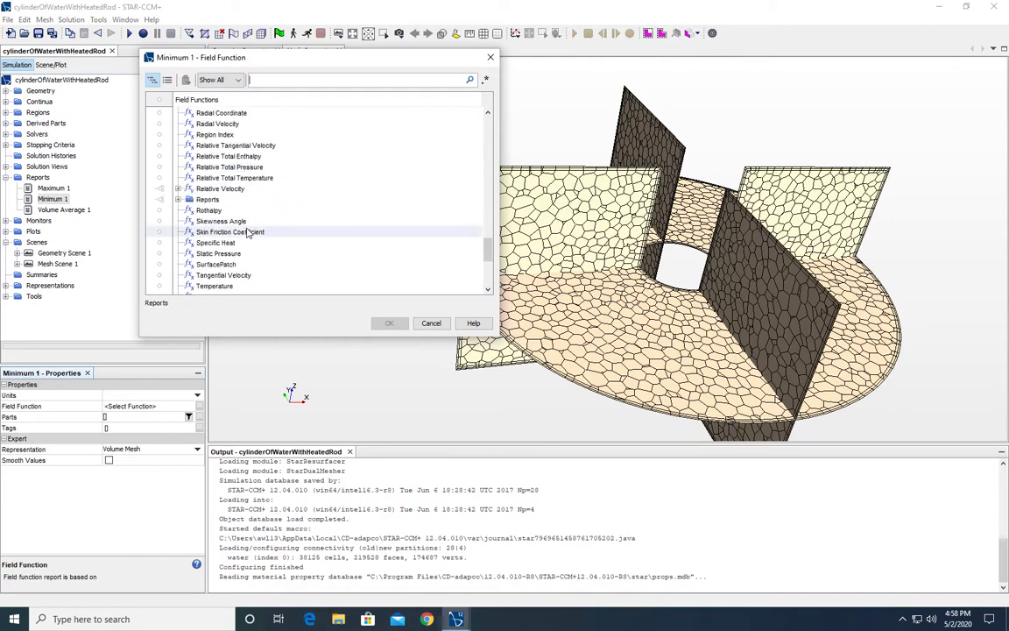
click(222, 157)
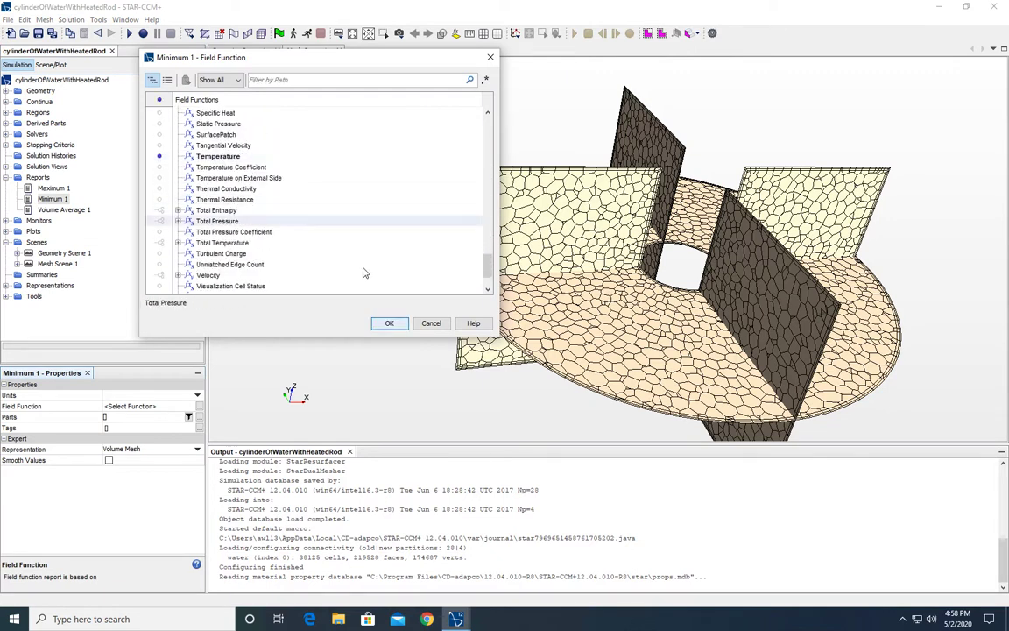
click(386, 322)
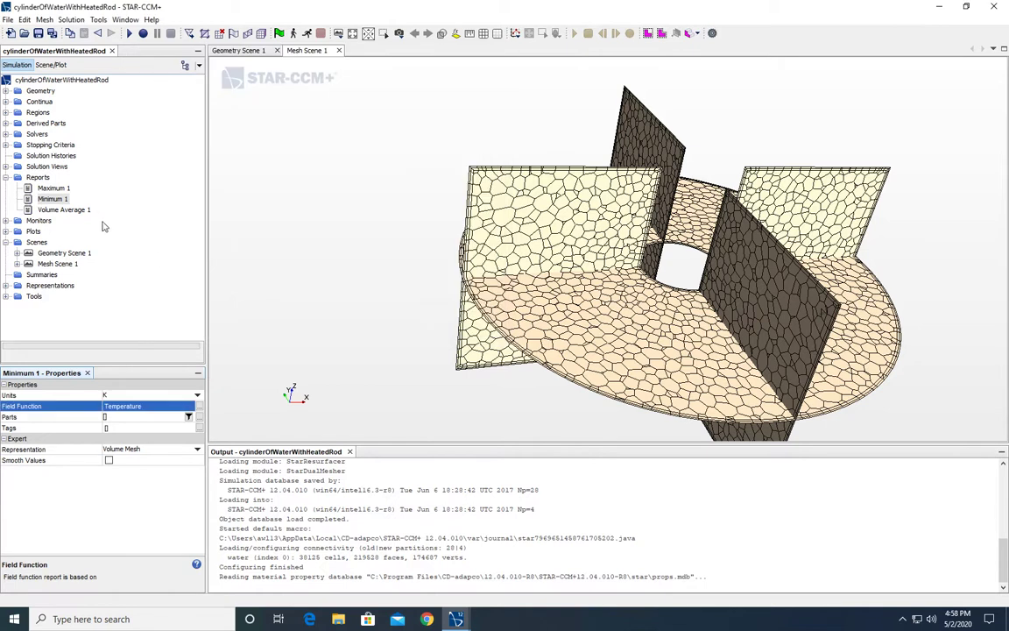
Step: Set the Maximum 1 report's field function to Temperature
click(55, 189)
right_click(67, 191)
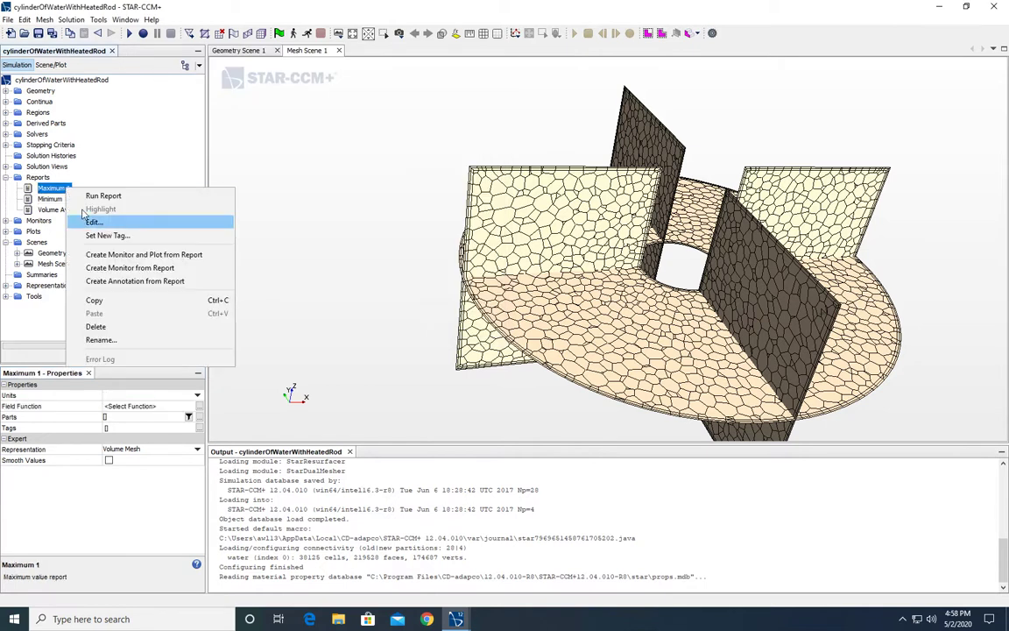
click(91, 144)
click(196, 405)
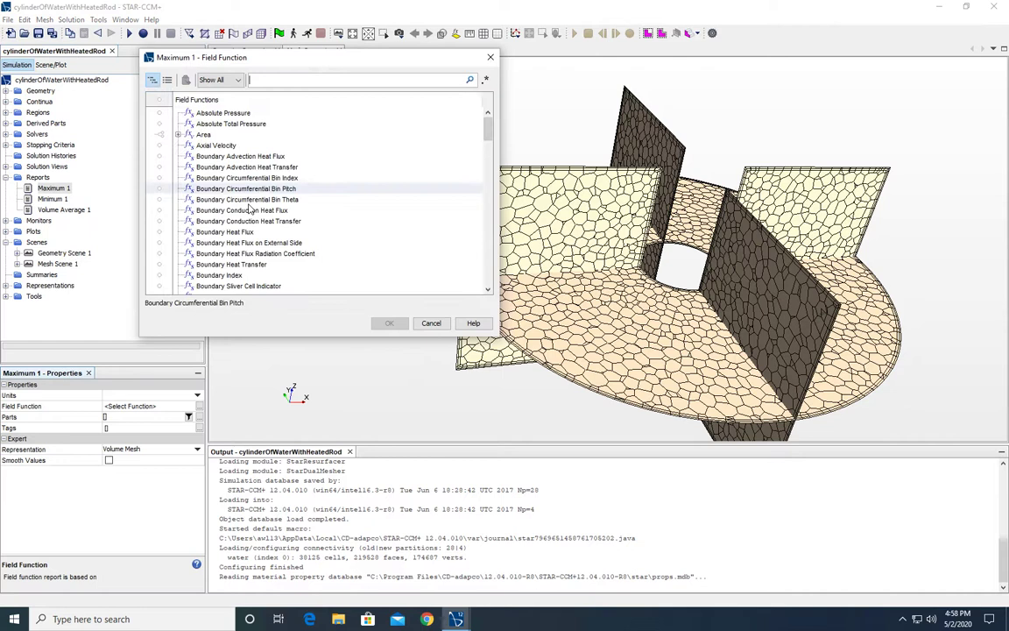
scroll(252, 211, down, 10)
scroll(252, 208, down, 15)
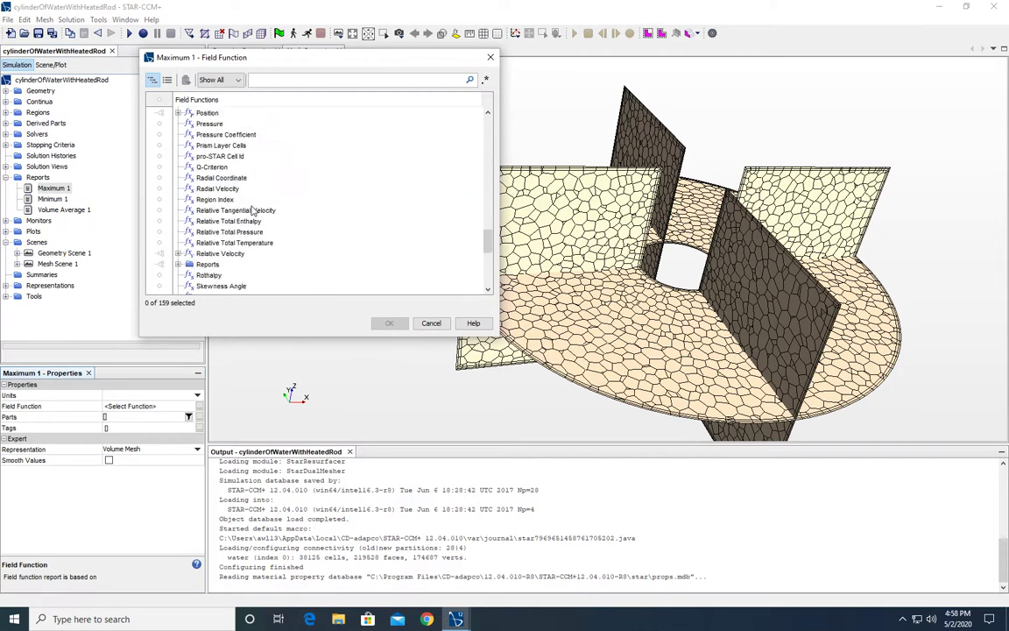
click(233, 223)
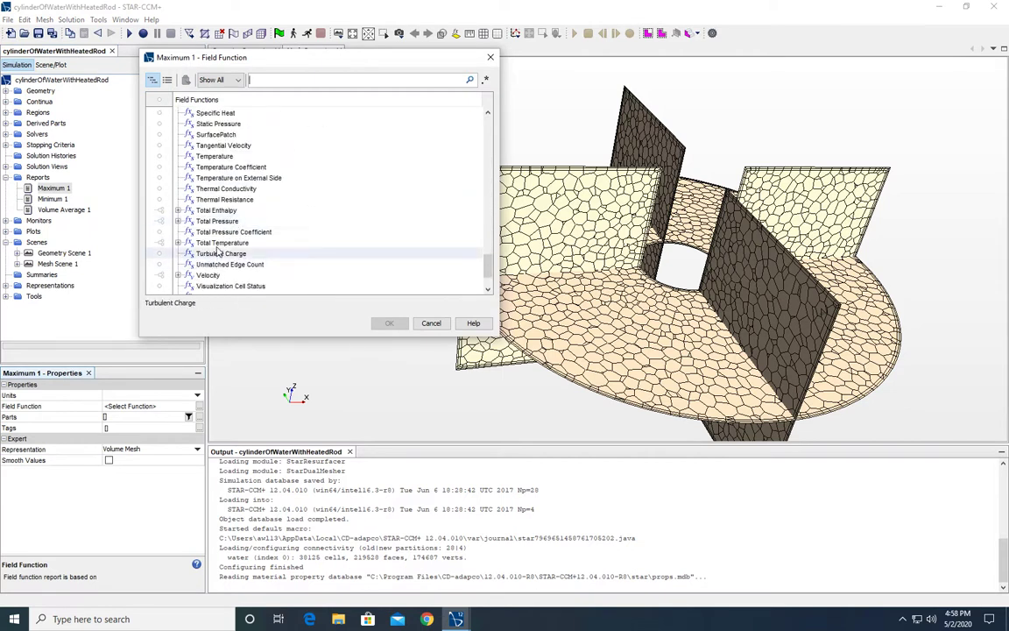
scroll(215, 206, down, 2)
scroll(215, 197, up, 2)
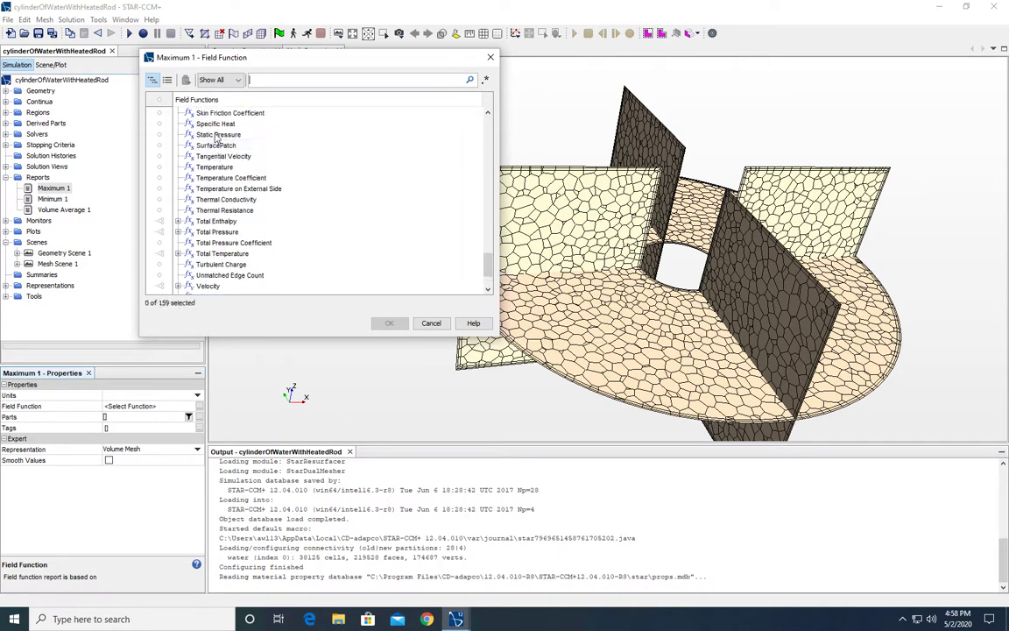
click(218, 167)
click(389, 322)
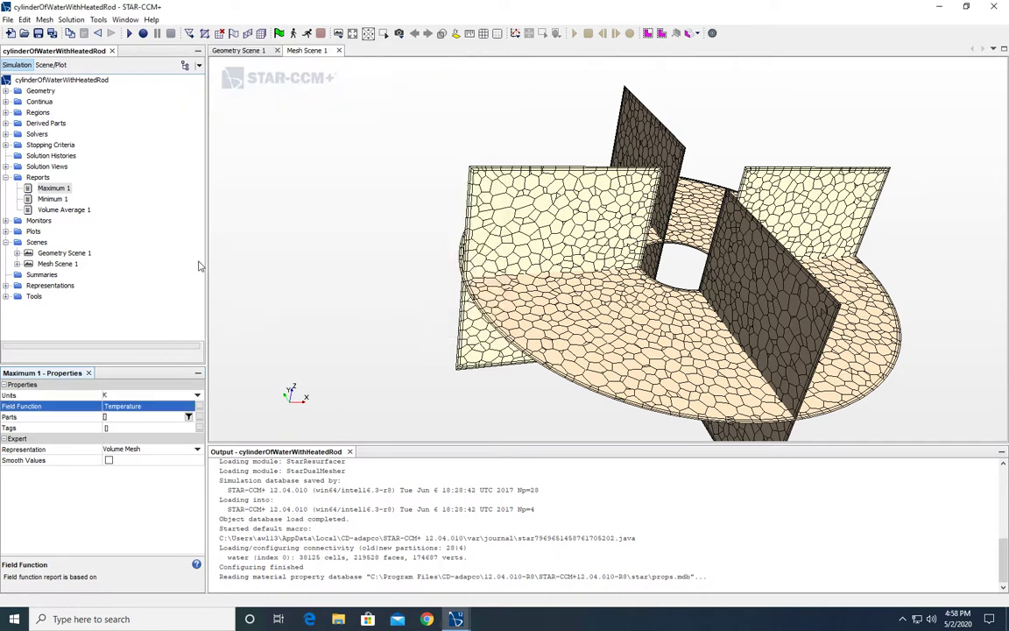
Step: Set the parts of both Maximum 1 and Minimum 1 to water
ctrl+click(50, 200)
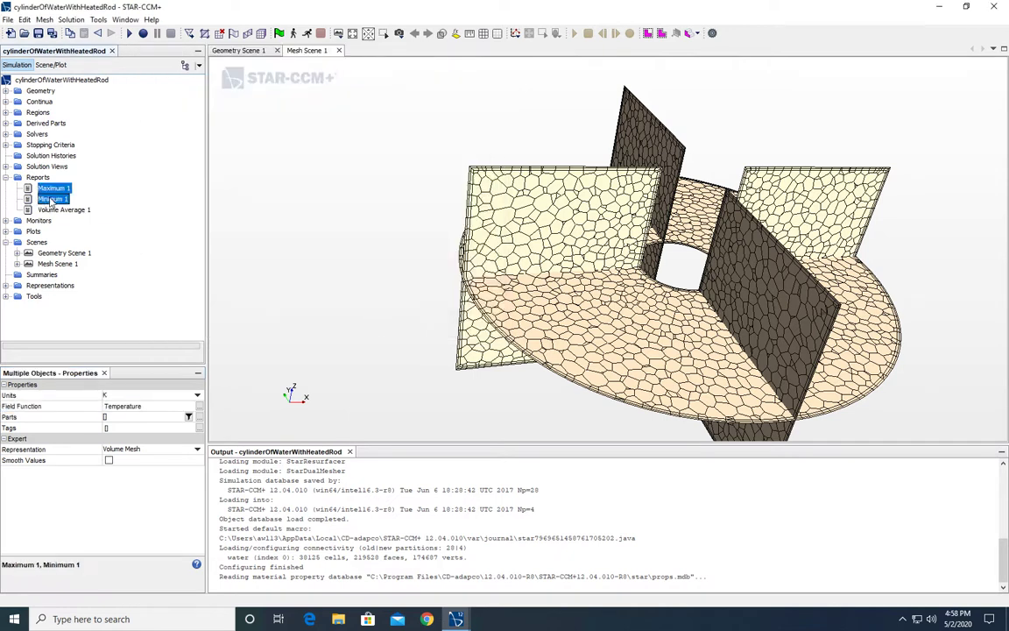
click(199, 416)
click(50, 125)
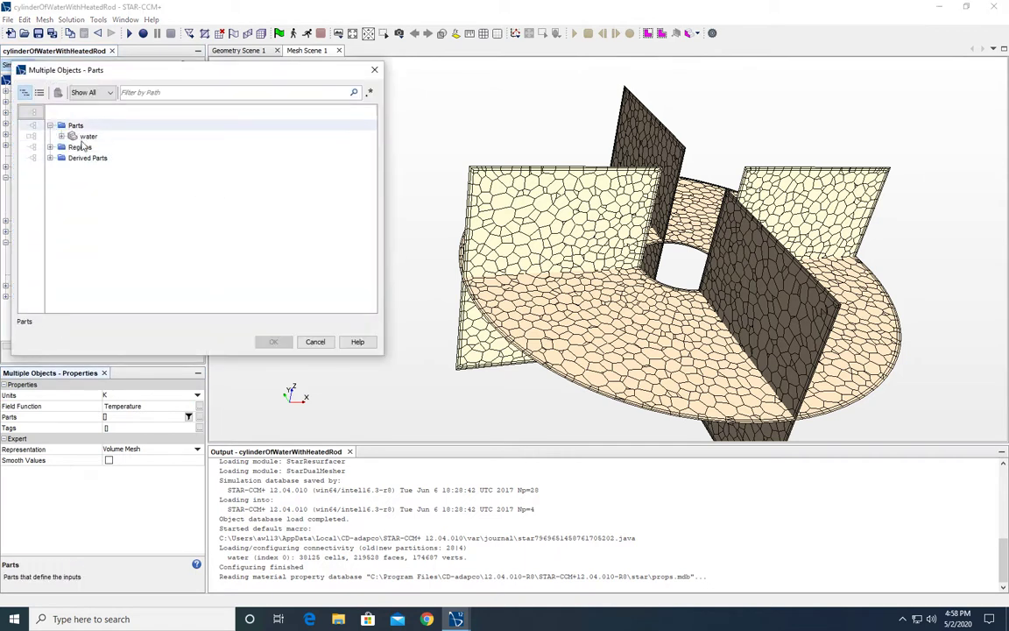
click(83, 136)
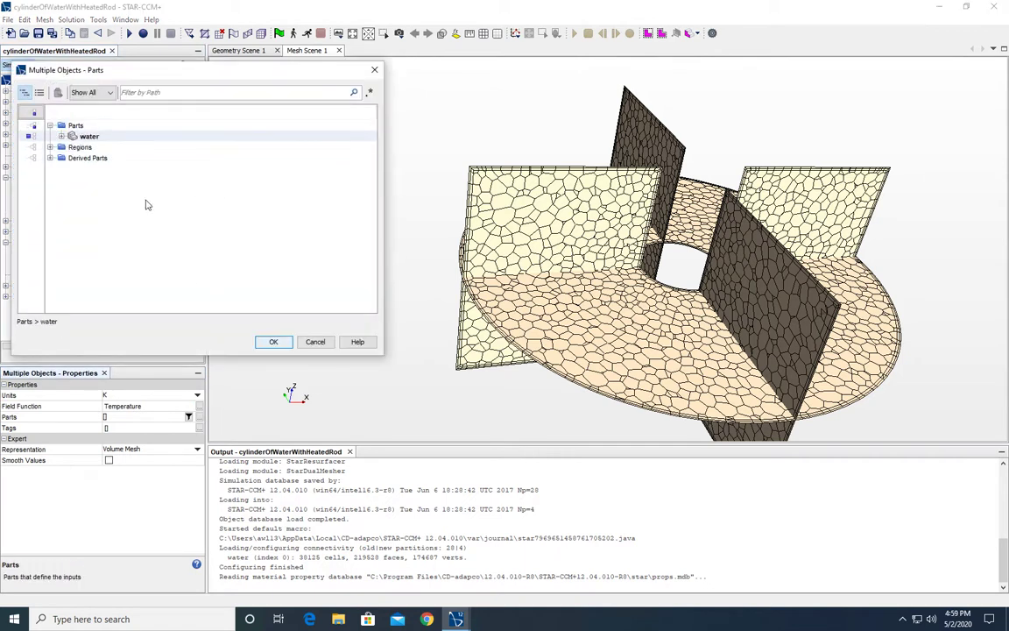
click(274, 343)
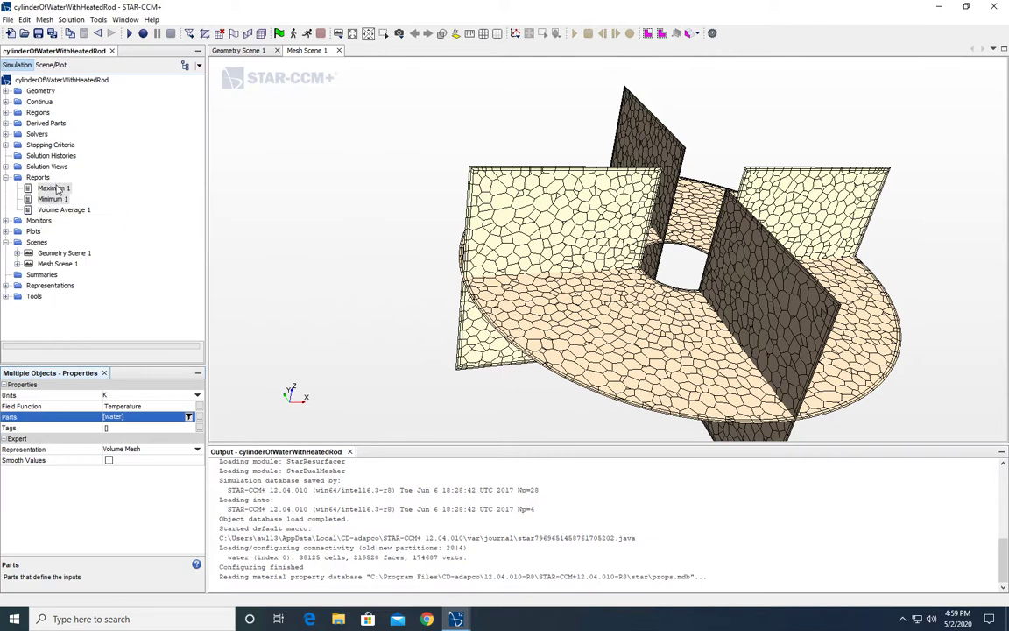
Step: Create a monitor and plot from all three selected reports
click(53, 189)
shift+click(58, 210)
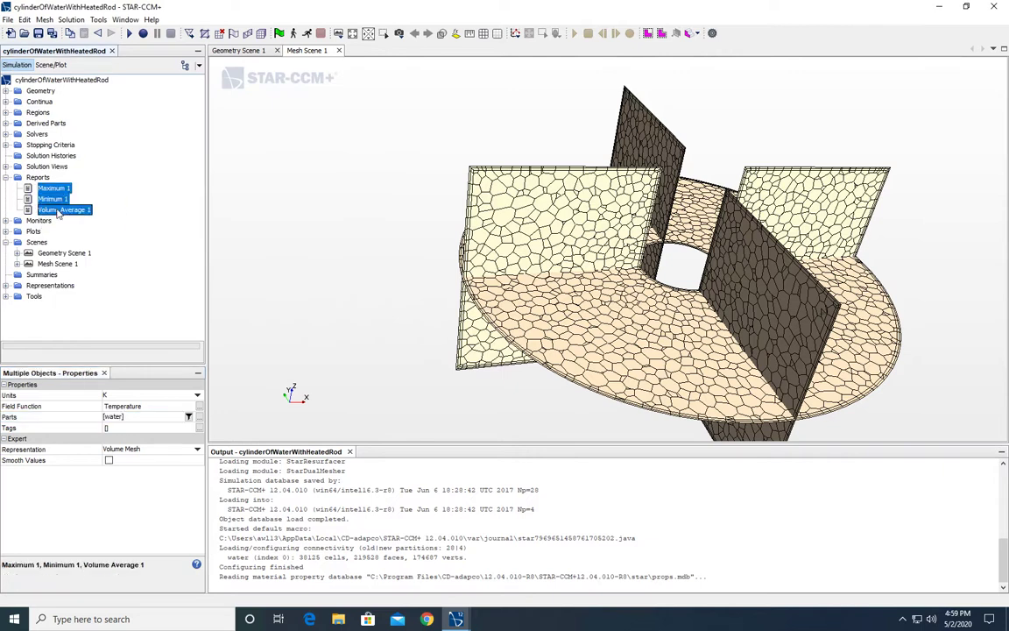
right_click(56, 209)
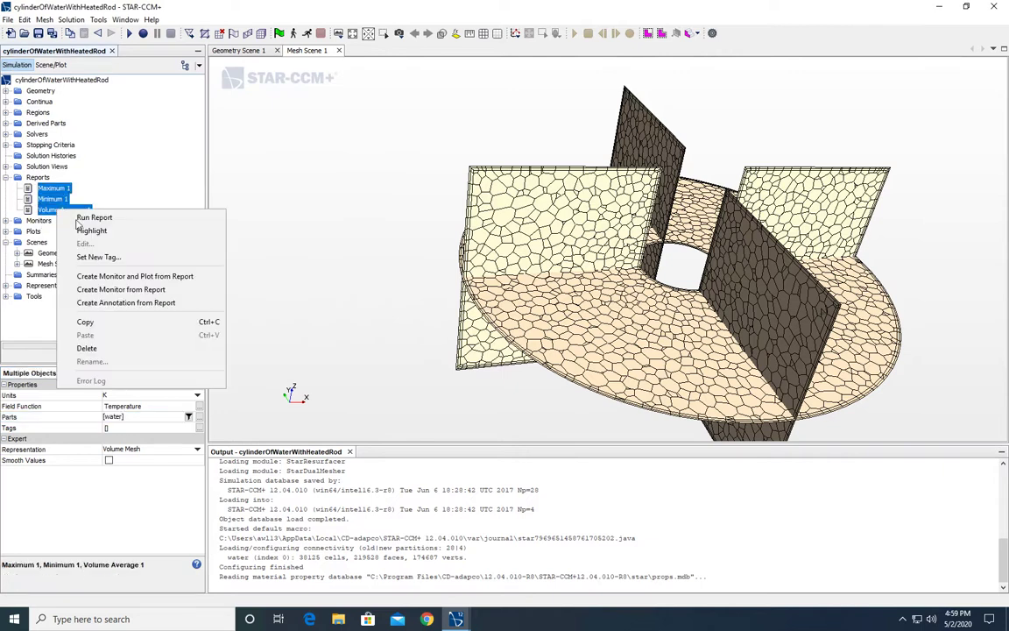
click(134, 277)
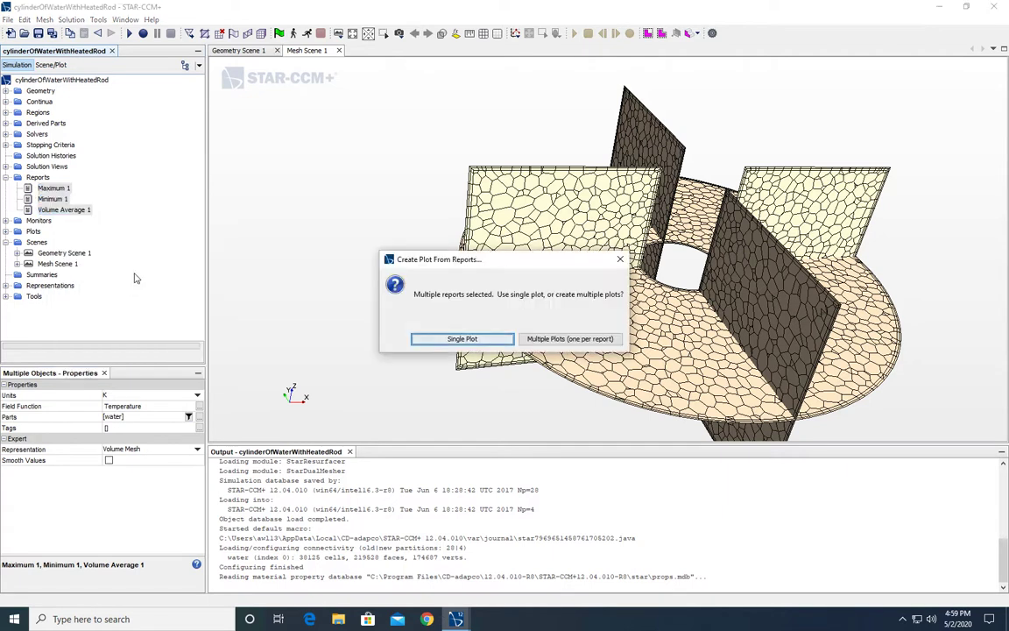
Step: Put the three monitors into a single plot and rename it 'Temp Mon Plot'
click(462, 339)
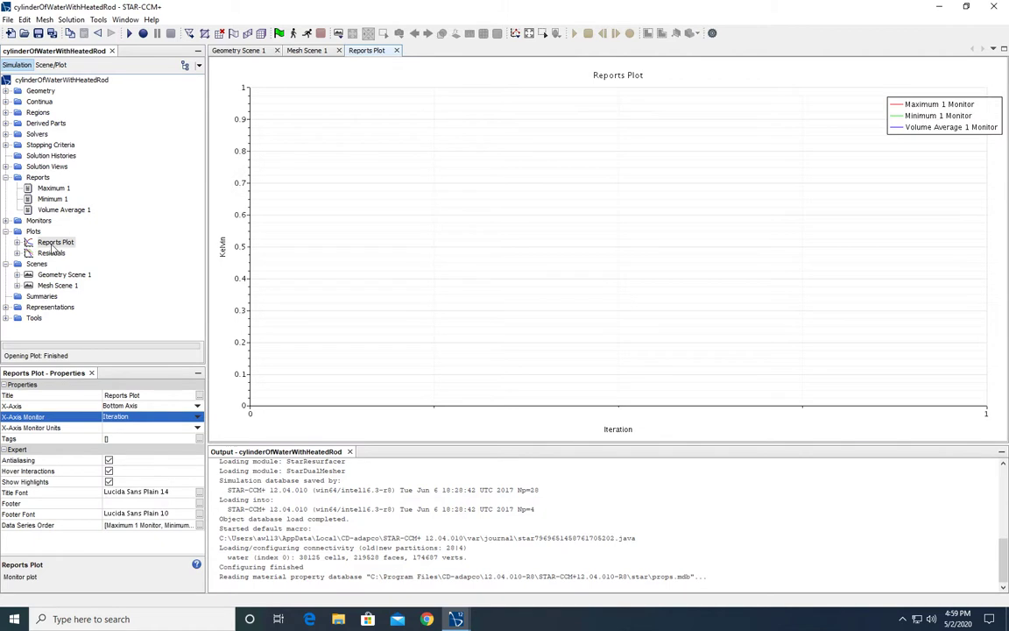
click(52, 245)
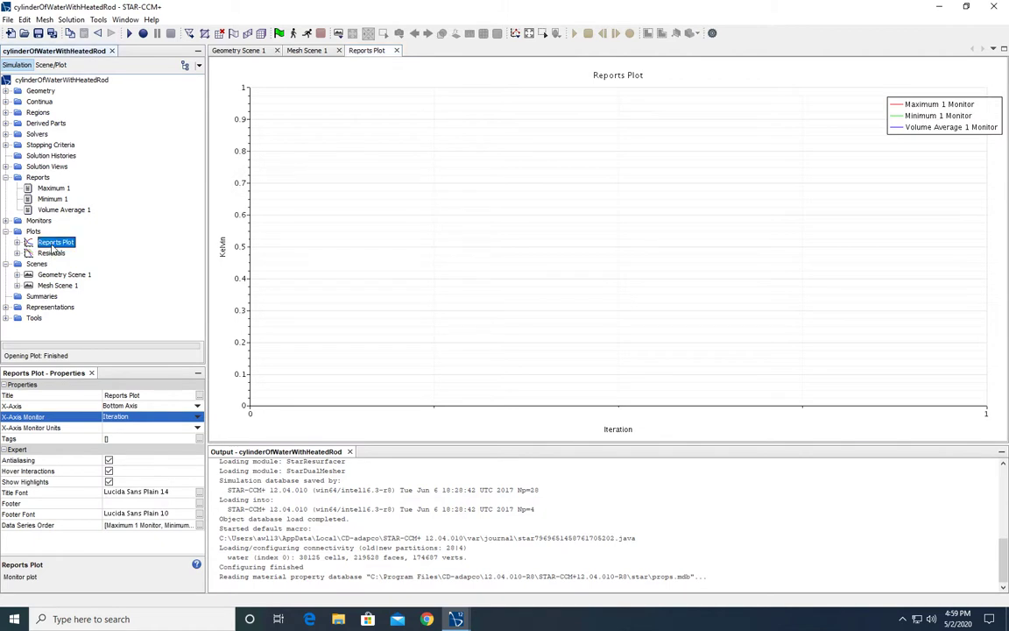
click(52, 244)
text(TempMon L)
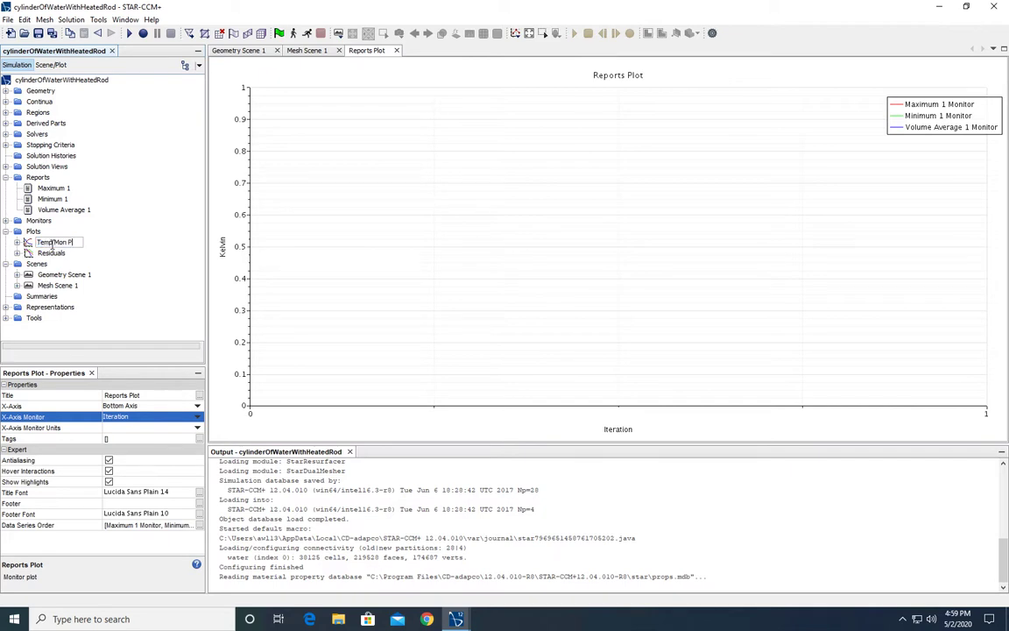
key(Return)
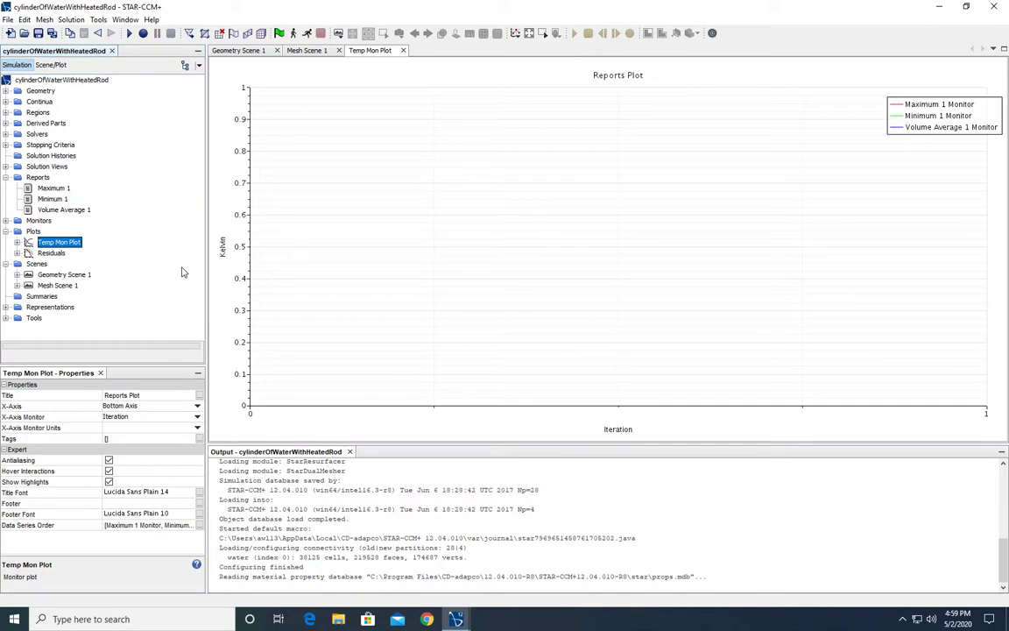
click(35, 265)
Step: Create Scalar Scene 1 and expand it down to the Scalar 1 displayer's parts
right_click(34, 265)
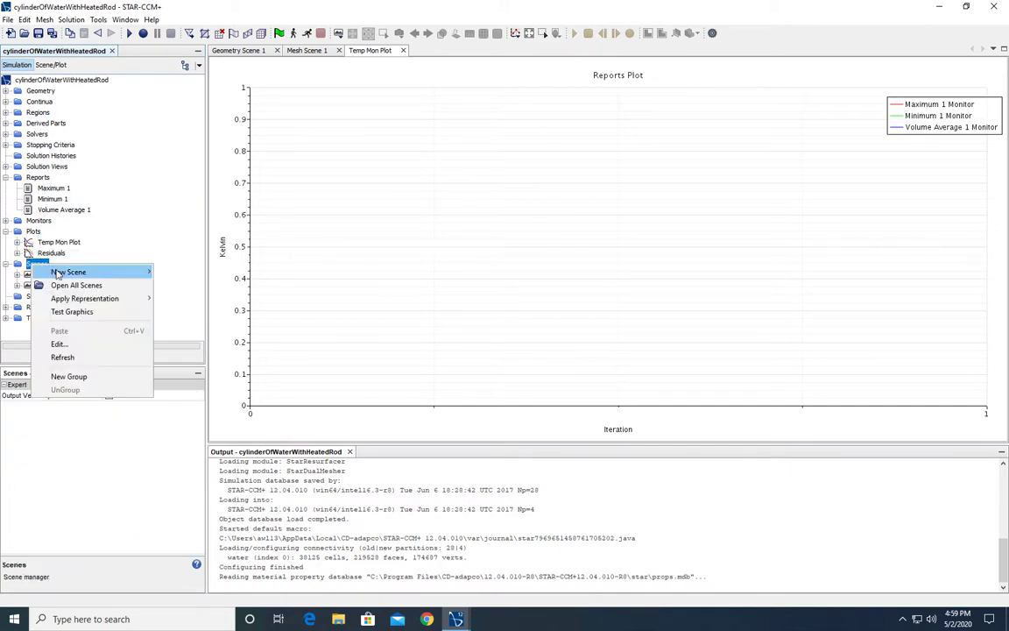
mouse_move(56, 270)
click(179, 300)
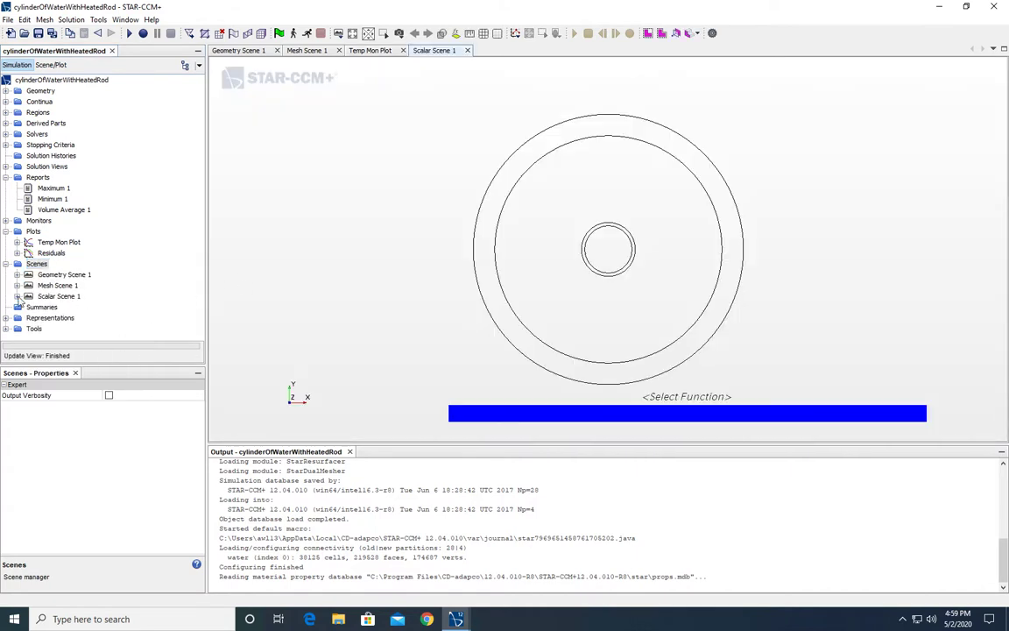
click(18, 297)
click(29, 306)
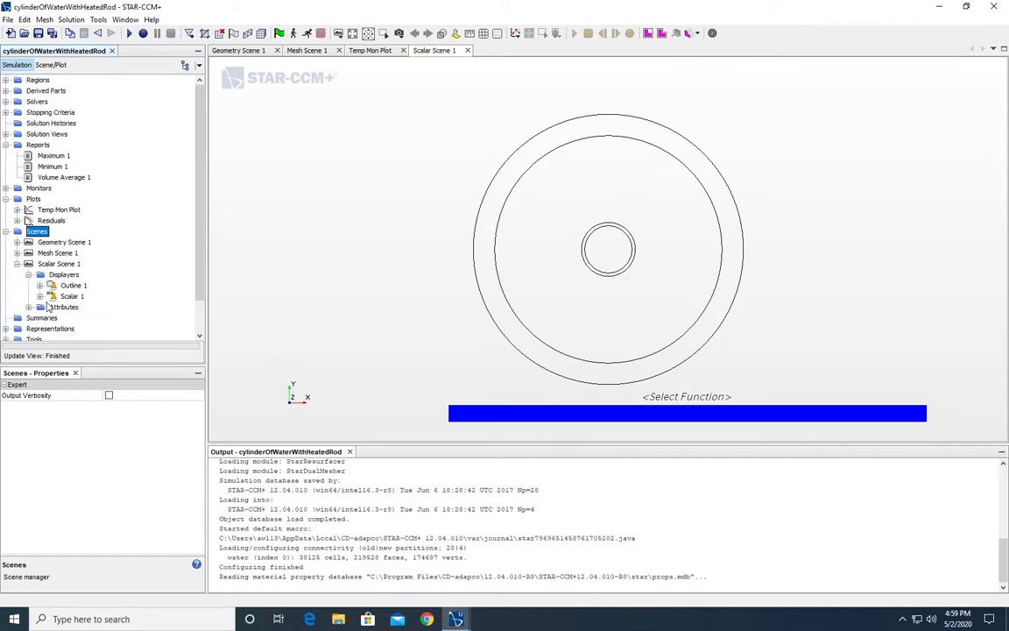
click(40, 298)
click(78, 291)
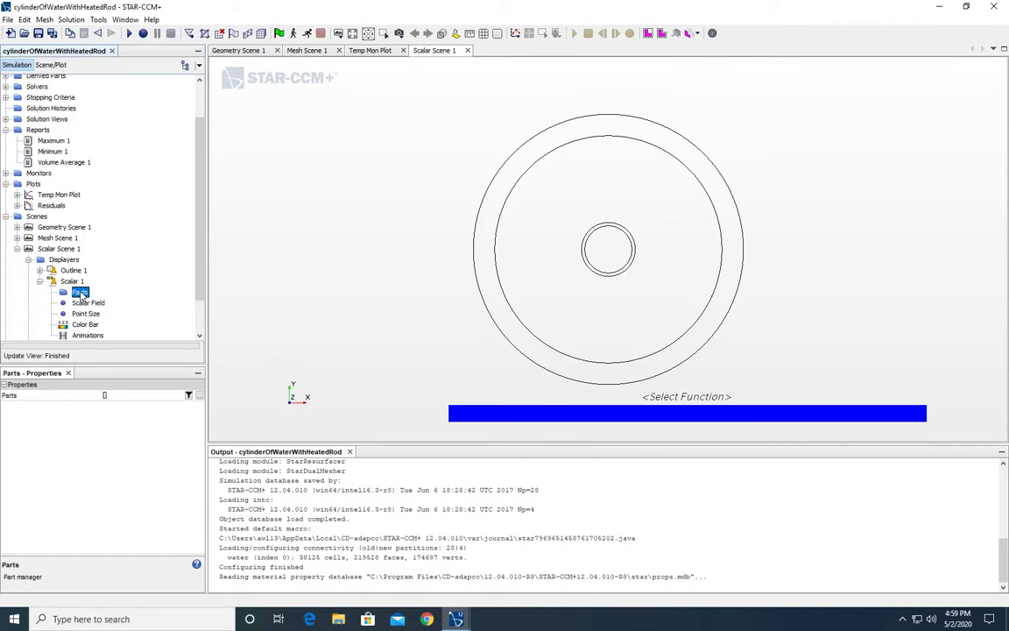
Step: Set Scalar 1's parts to Plane Section through Plane Section 3
click(199, 395)
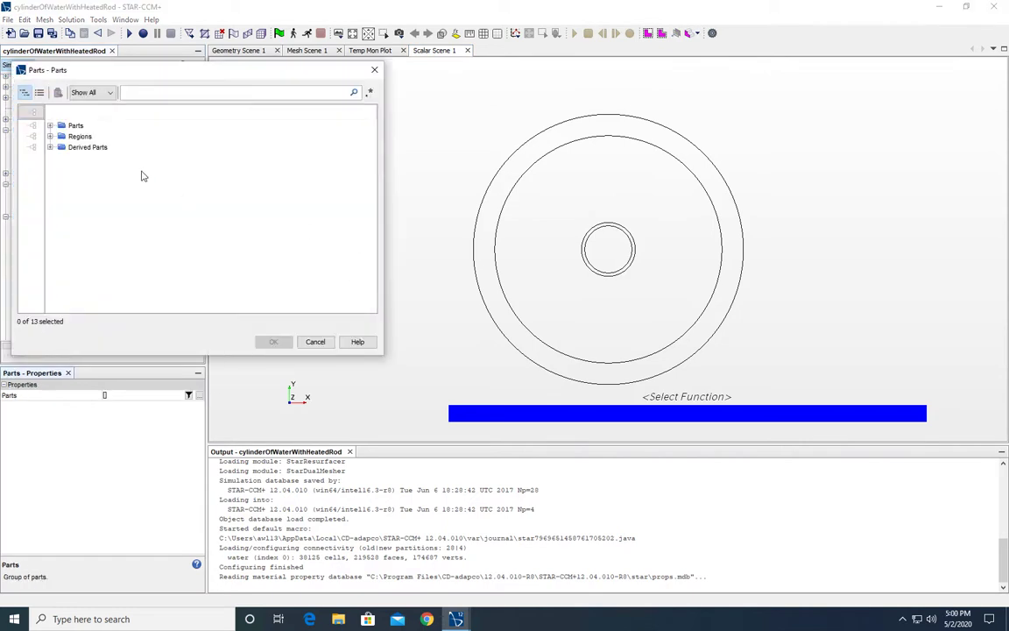
click(50, 125)
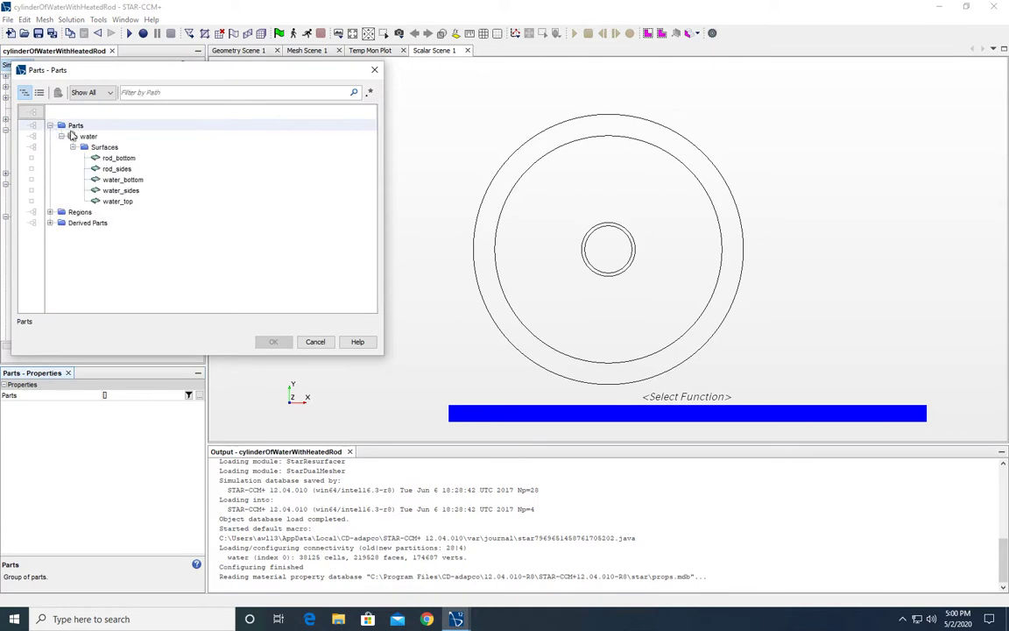
click(33, 135)
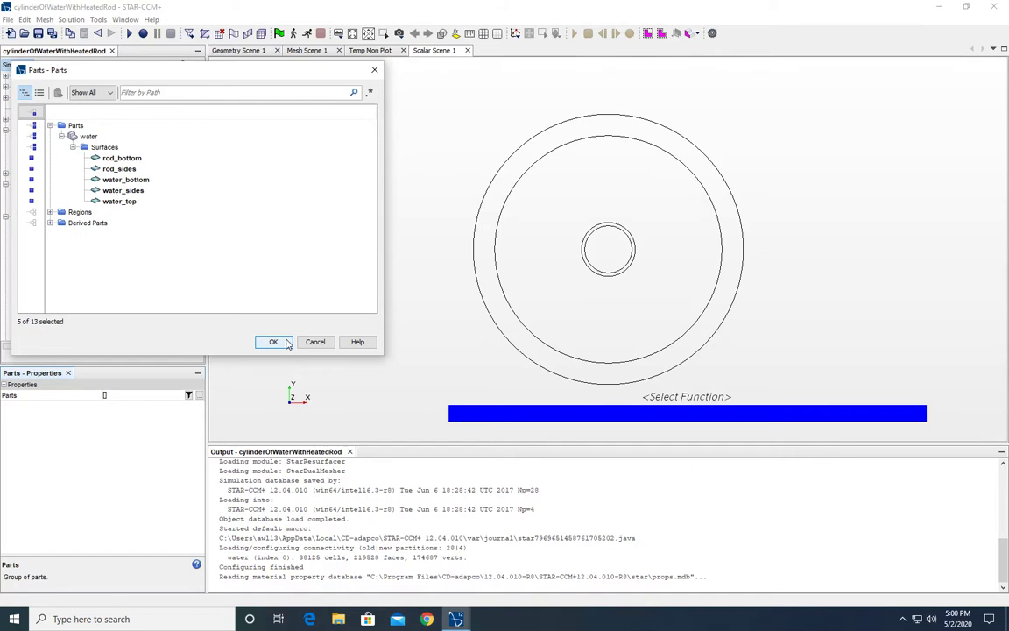
click(35, 126)
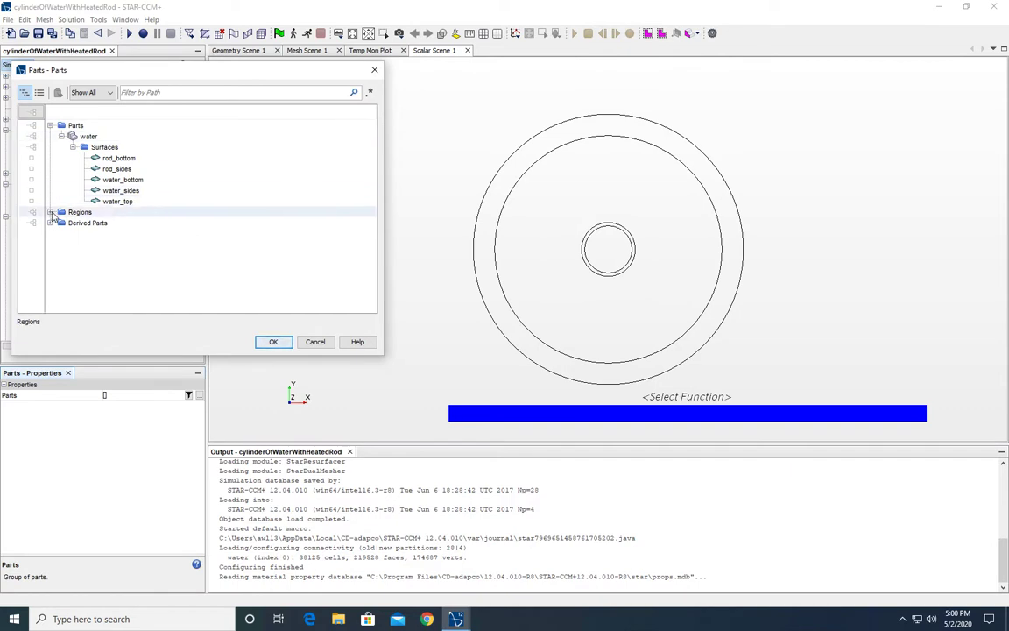
click(50, 222)
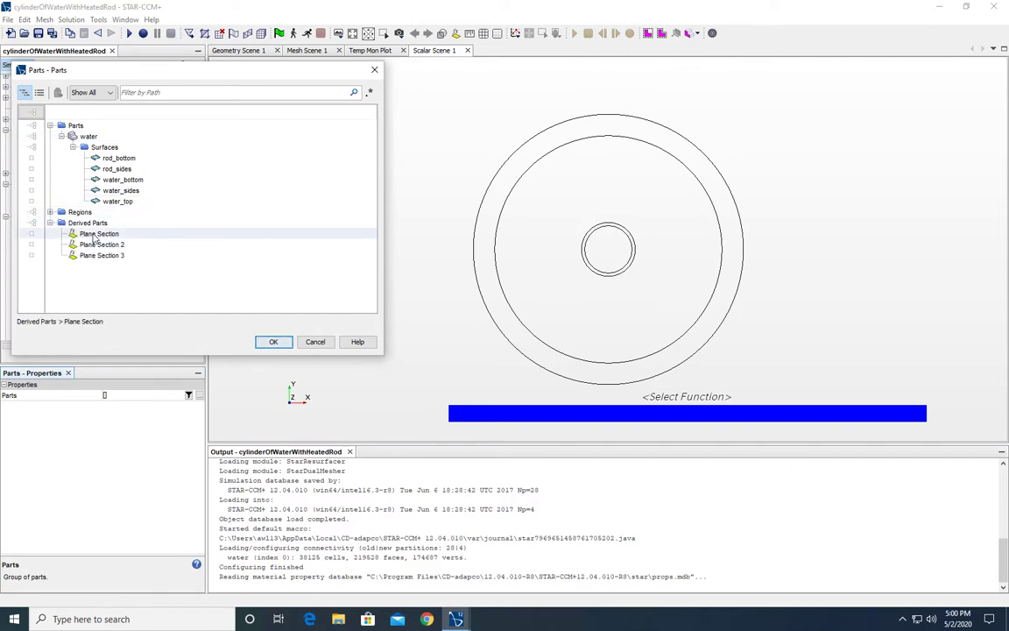
click(96, 234)
shift+click(98, 255)
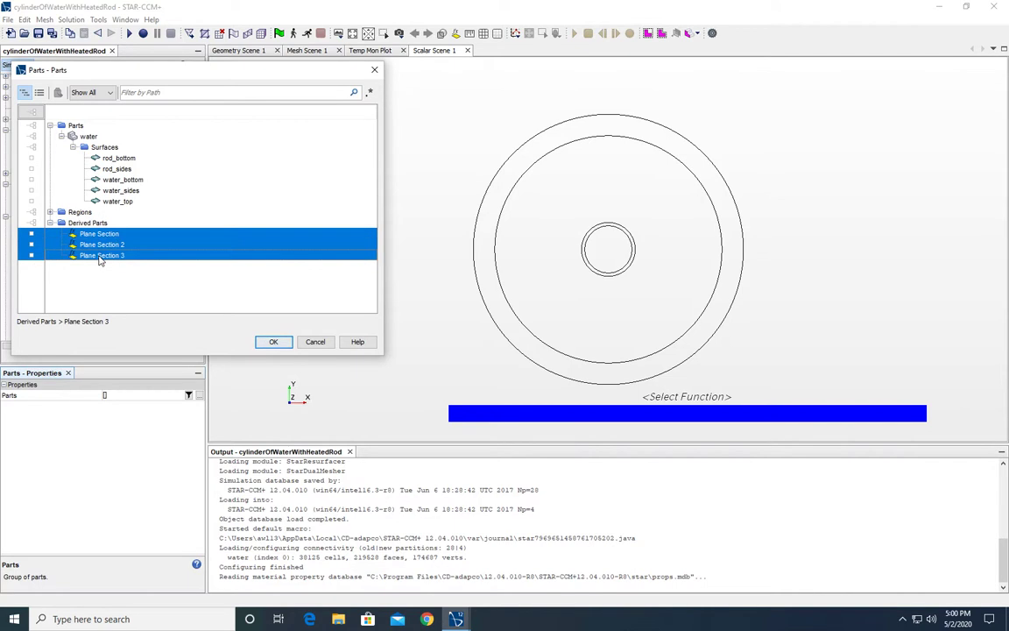
click(283, 344)
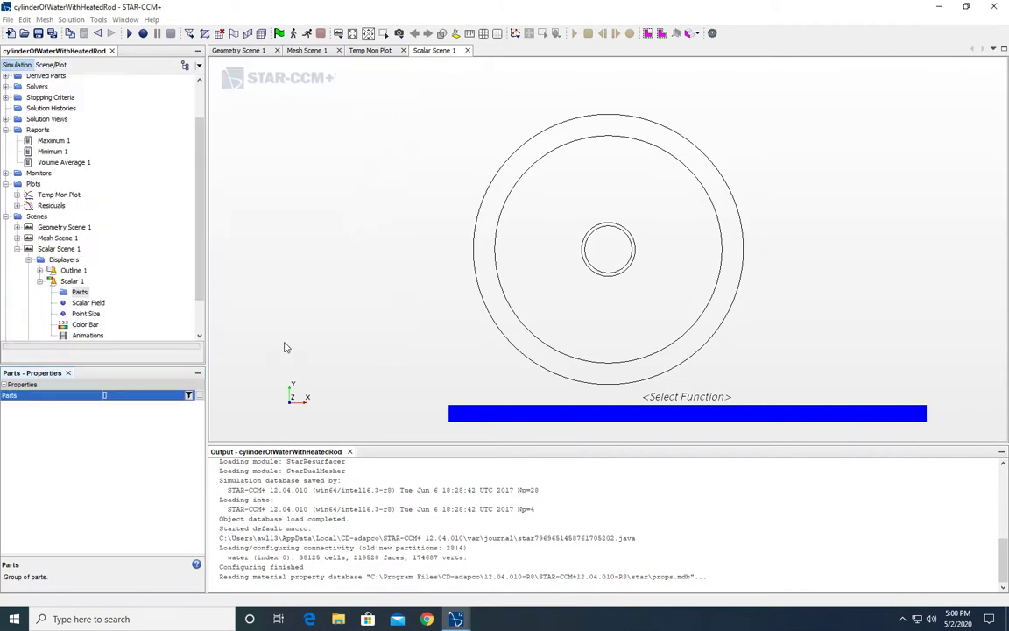
Step: Set Scalar 1's scalar field to Temperature and tilt the view into 3-D
click(87, 303)
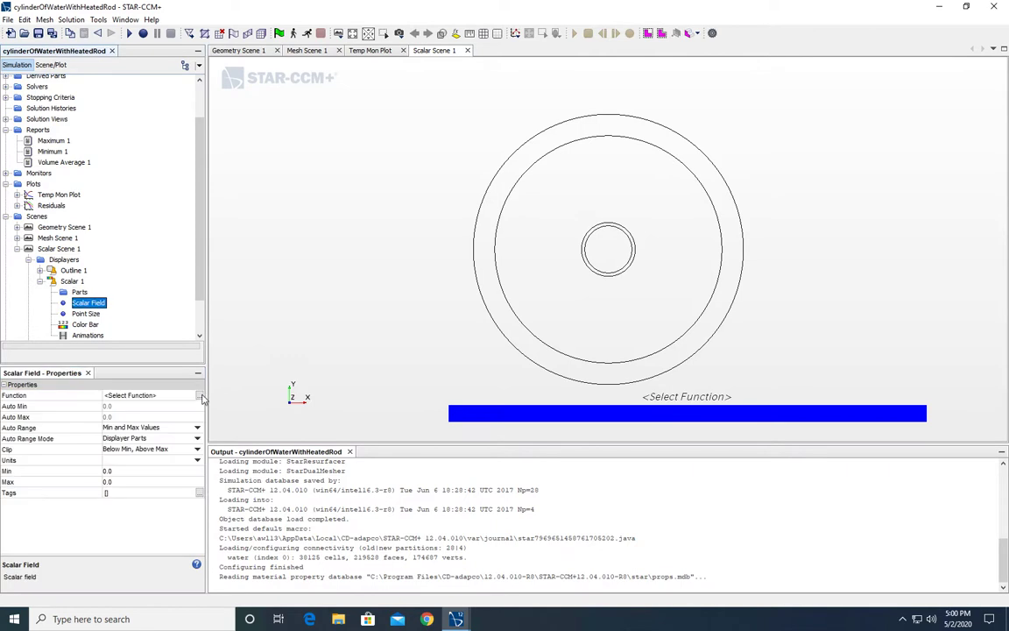
click(199, 395)
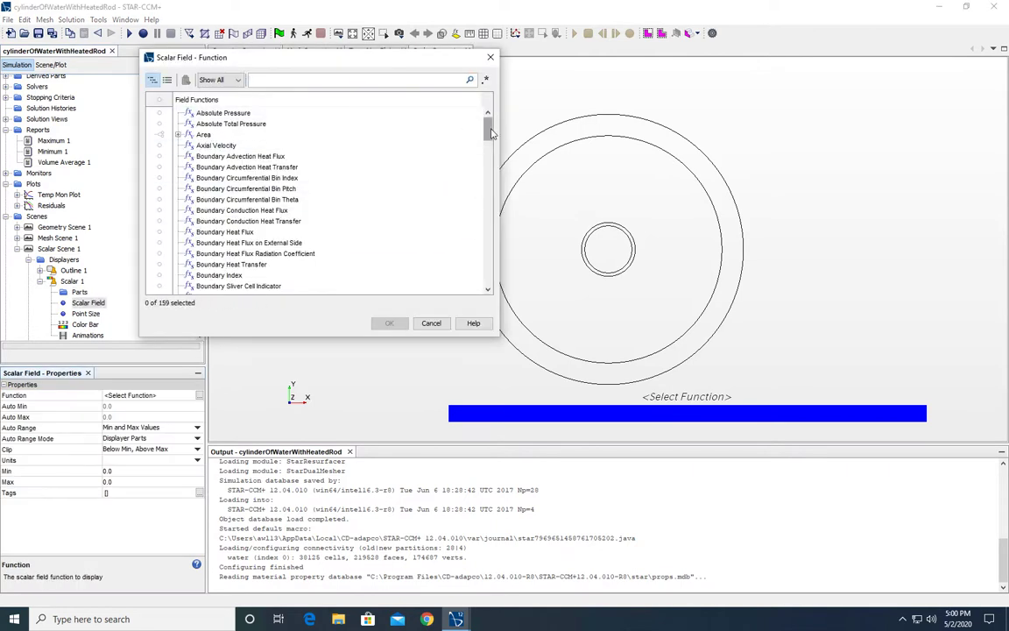
drag(488, 124, 488, 270)
click(218, 176)
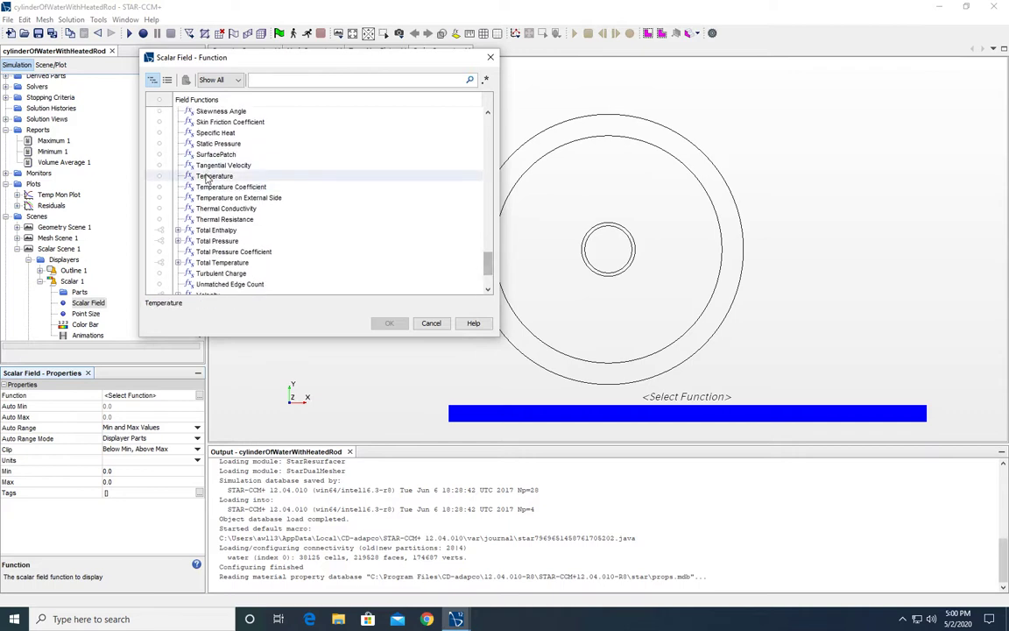
click(390, 323)
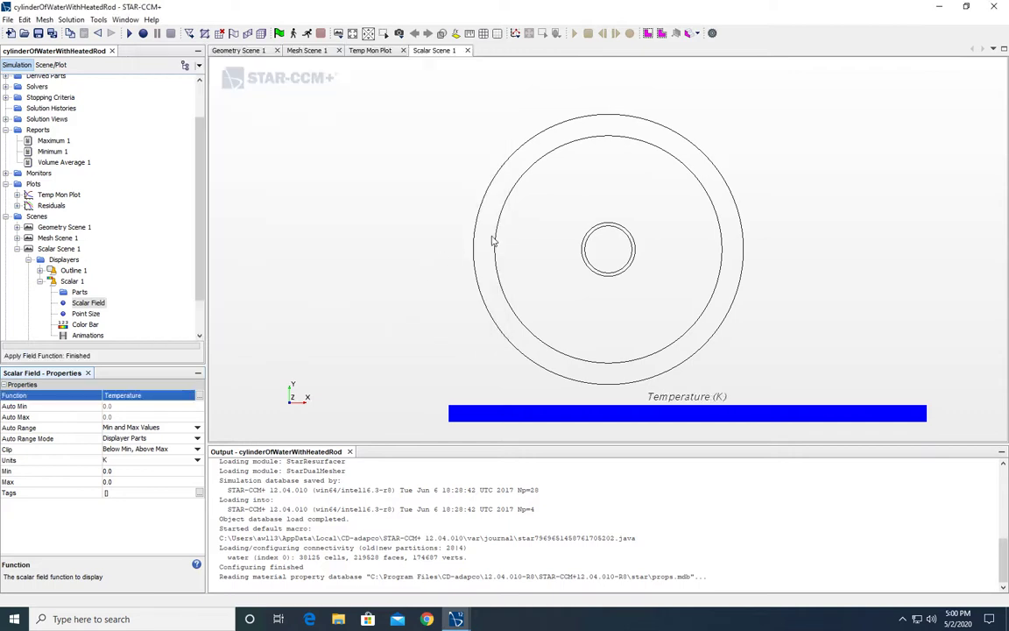
drag(394, 323, 493, 164)
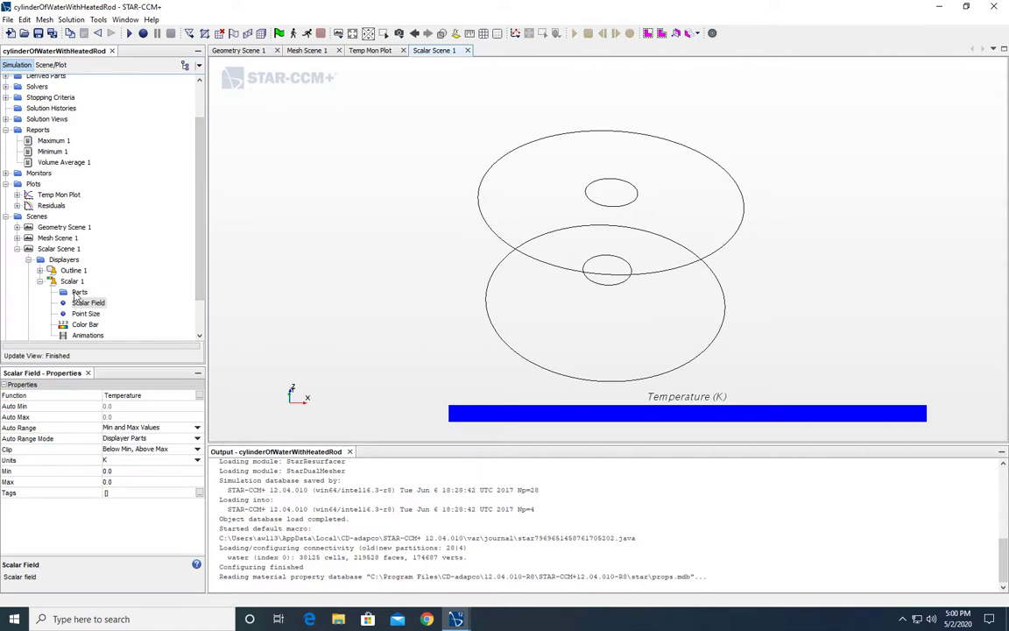
Step: Keep the Scalar 1 displayer's representation as Volume Mesh
click(72, 281)
scroll(144, 412, down, 1)
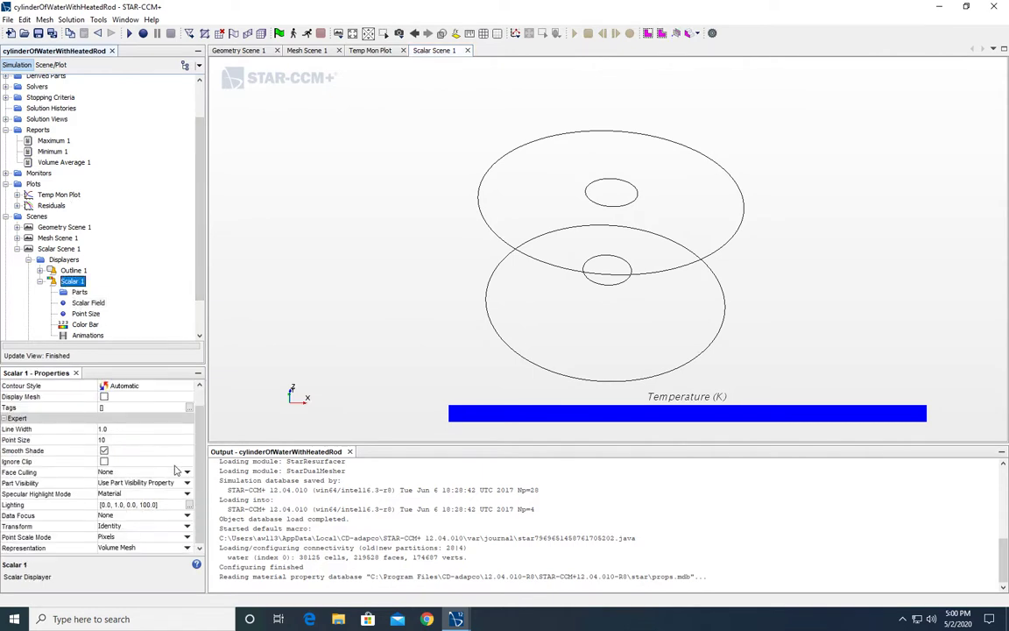
click(140, 547)
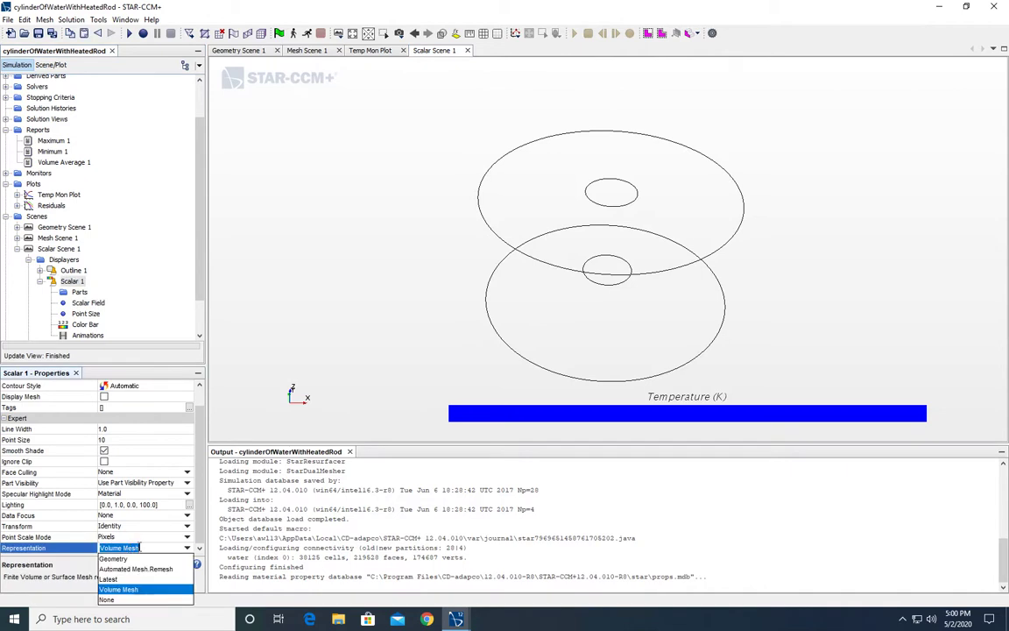
click(132, 590)
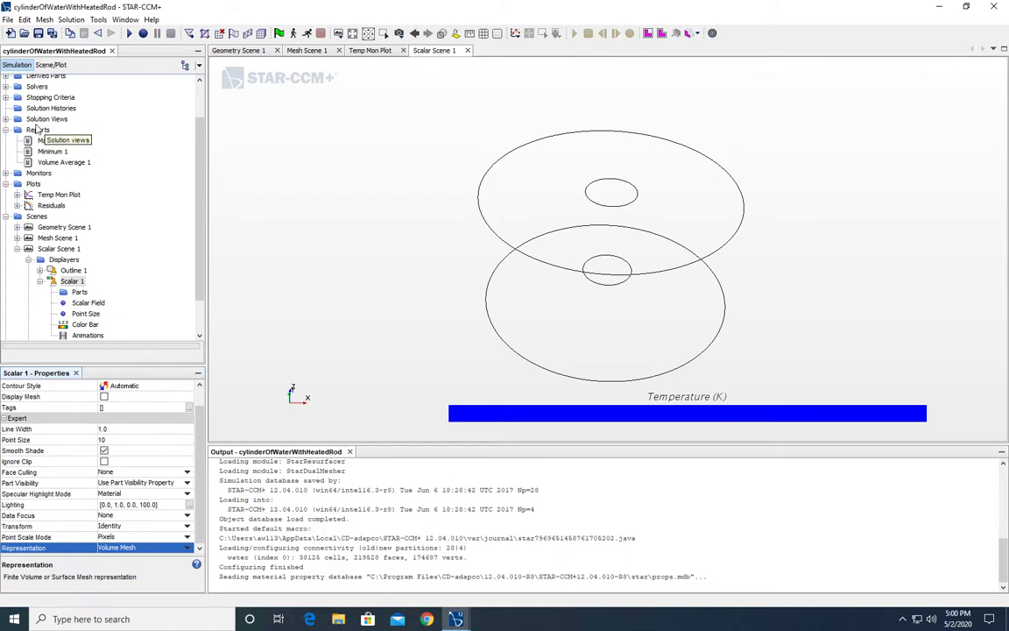
Step: Highlight the three plane sections under Derived Parts, then clear the highlighting
scroll(11, 112, up, 1)
click(6, 102)
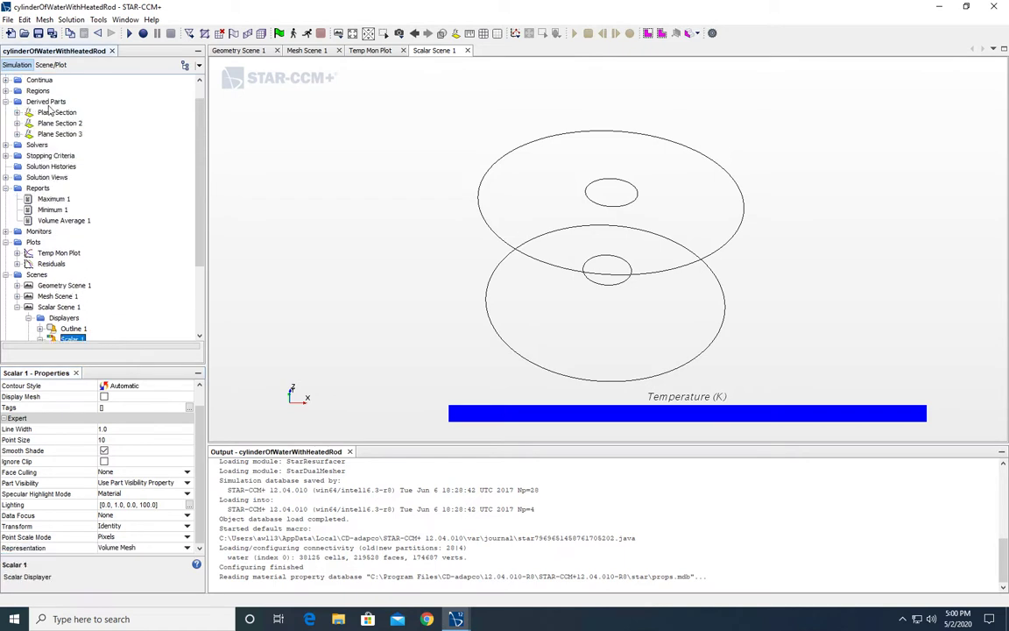
click(55, 112)
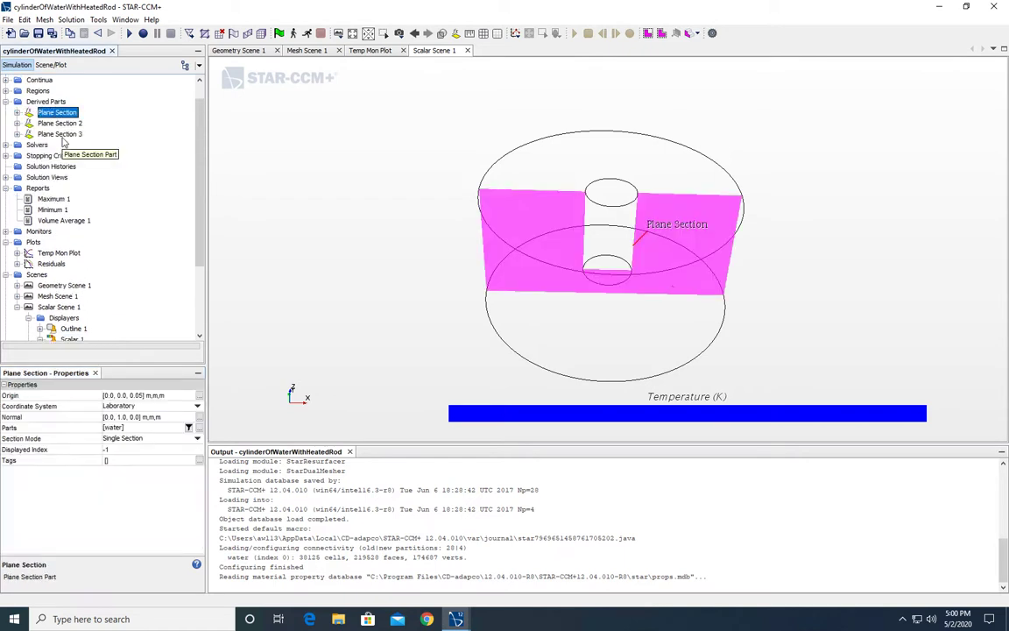
shift+click(59, 134)
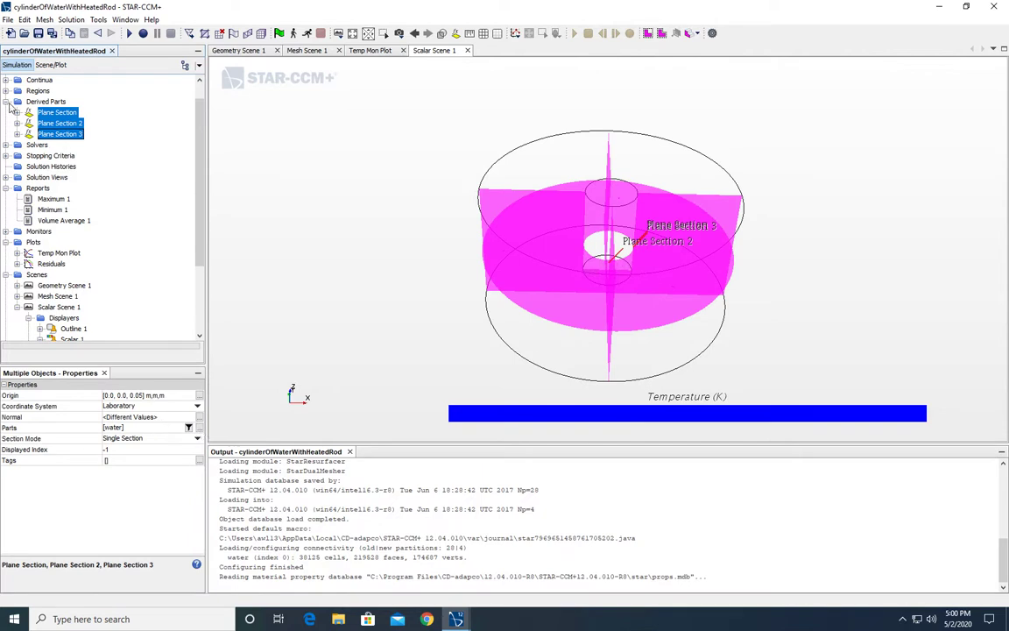
click(351, 148)
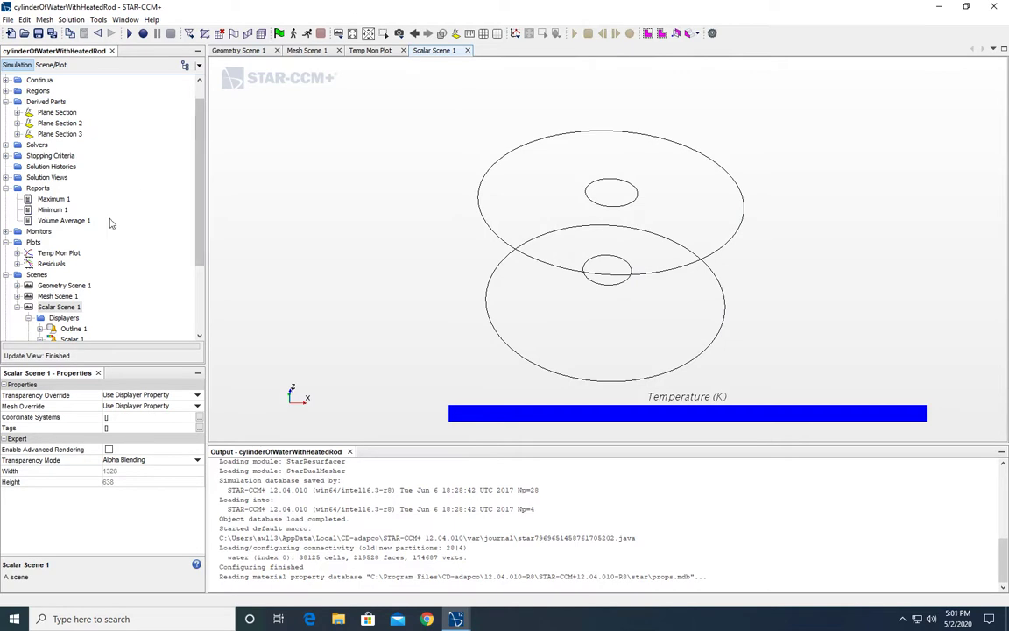
Step: Check which parts the Scalar 1 displayer currently shows
scroll(61, 254, down, 3)
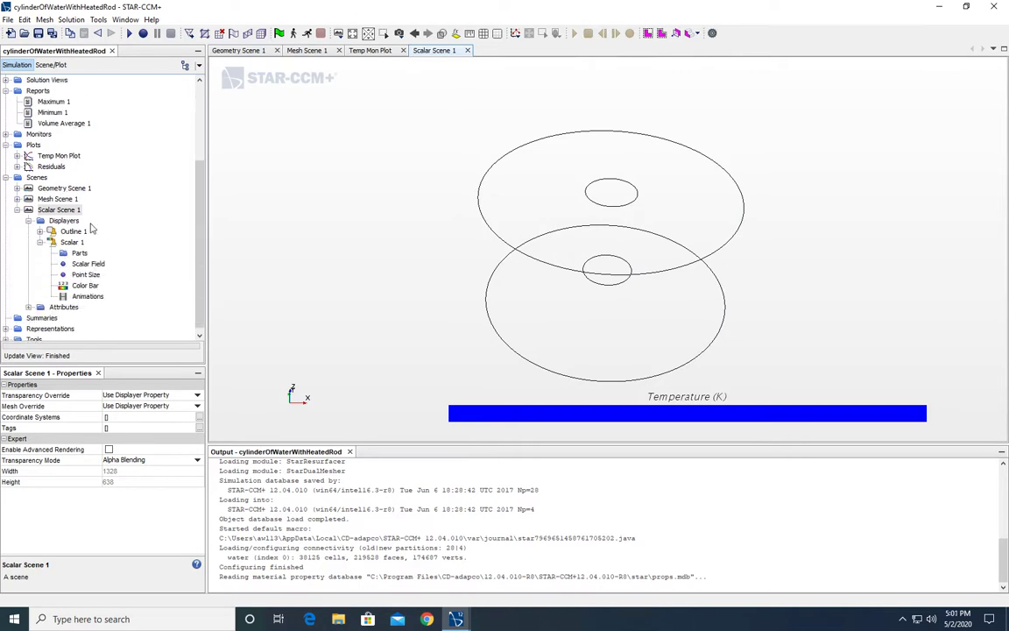
click(74, 242)
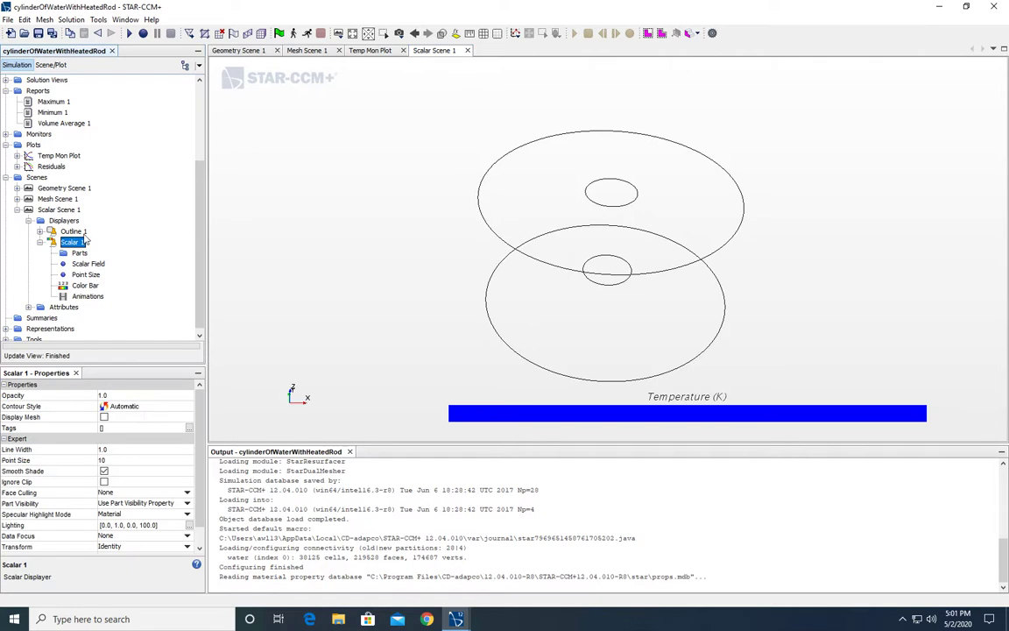
scroll(135, 405, down, 1)
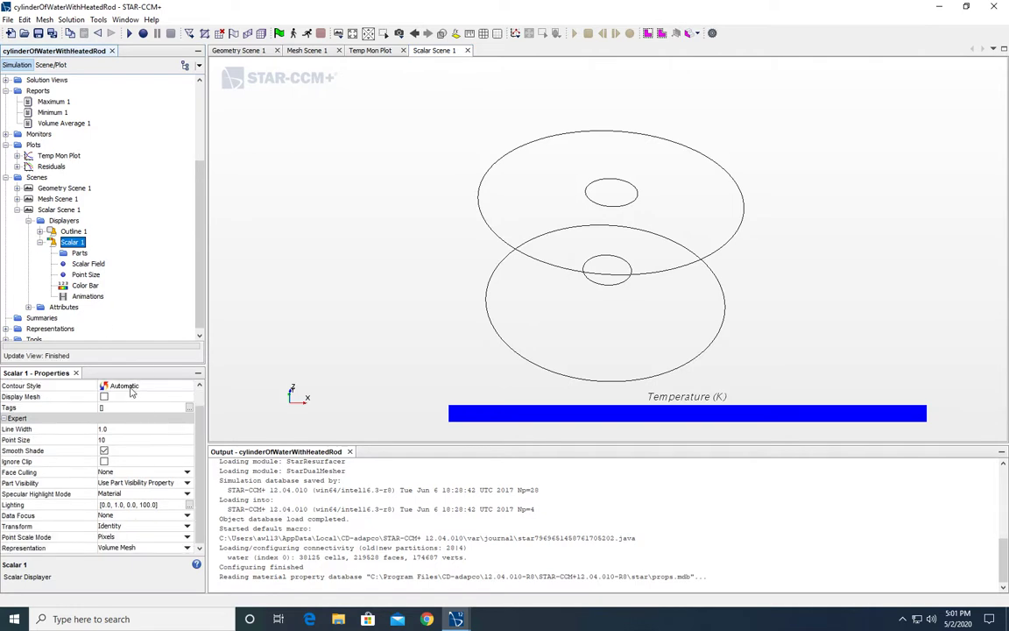
click(77, 253)
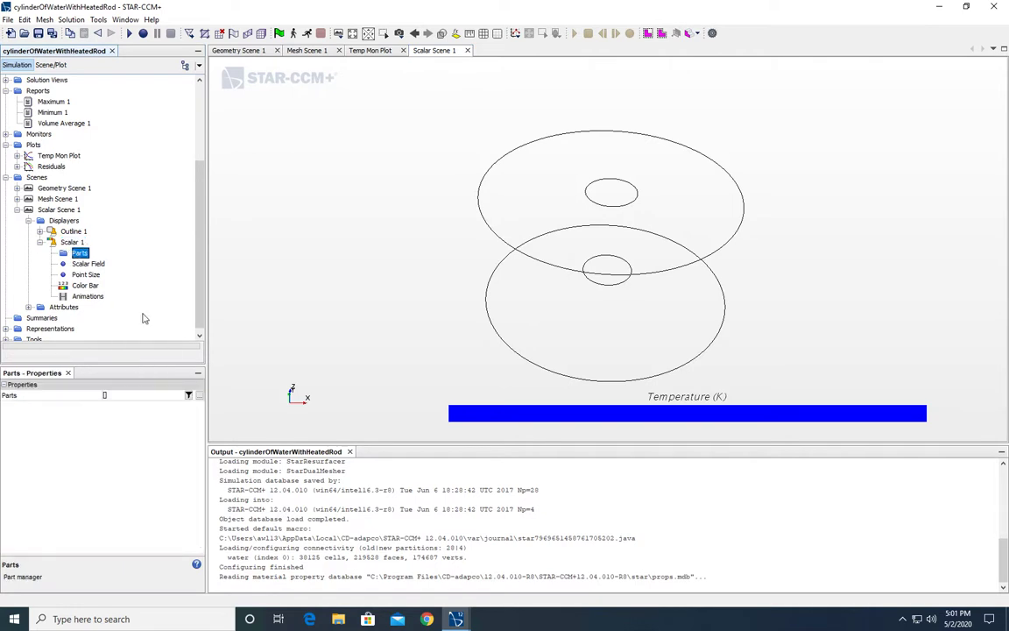
Step: Assign Plane Section, Plane Section 2 and Plane Section 3 to Scalar 1, then orbit slightly
click(199, 395)
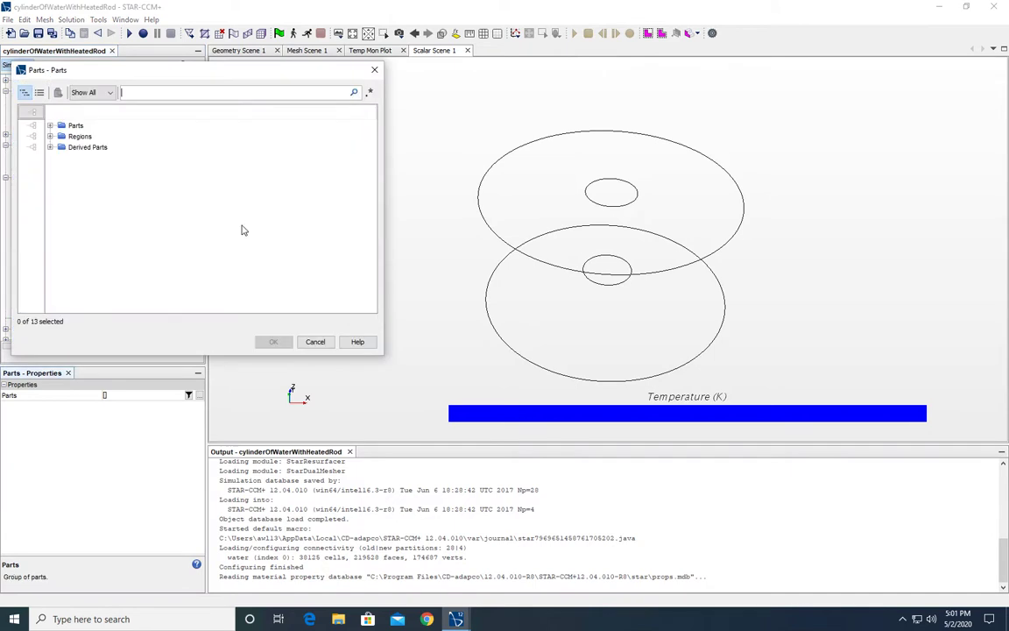
double_click(87, 148)
click(102, 158)
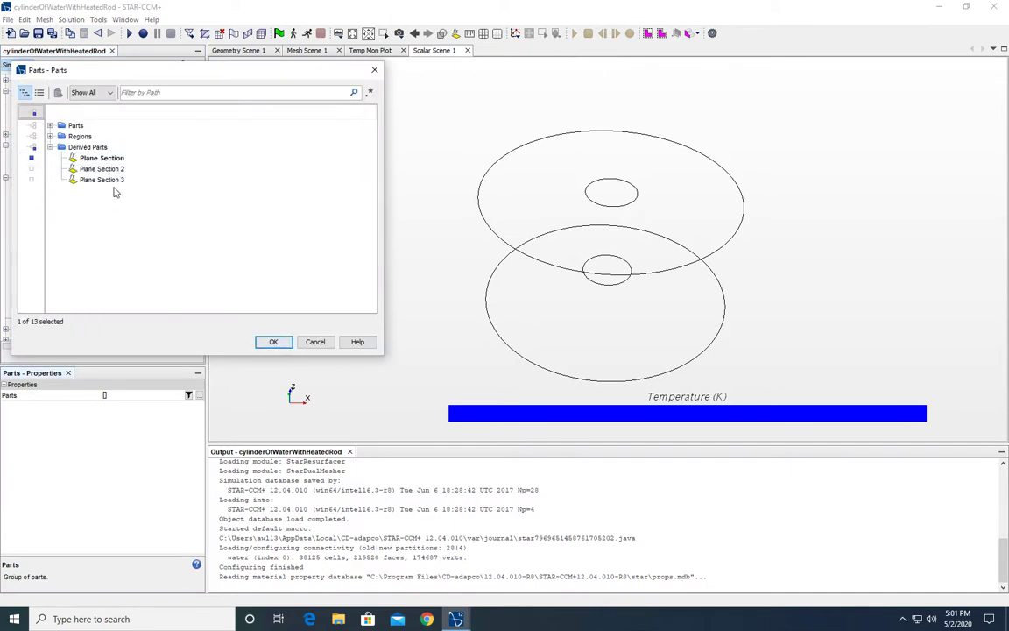
click(105, 169)
ctrl+click(102, 169)
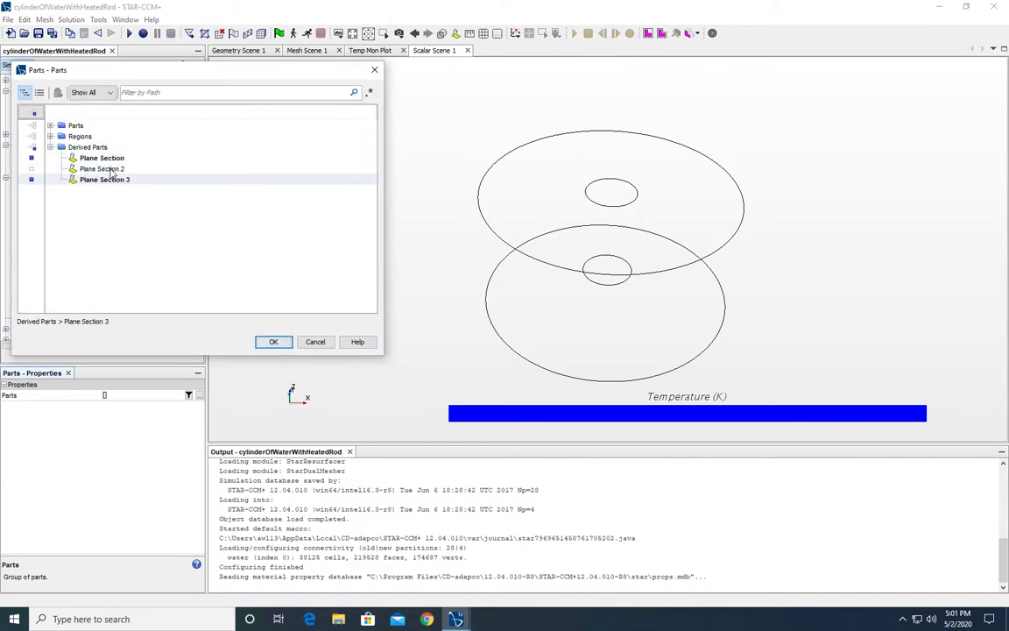
click(273, 341)
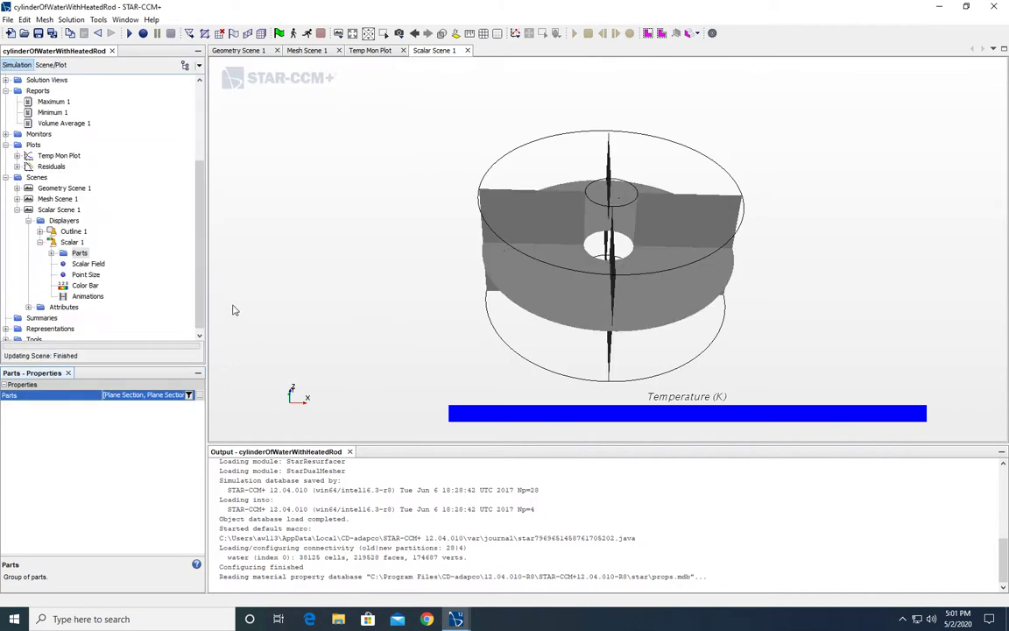
mouse_move(605, 205)
mouse_down()
mouse_move(603, 164)
mouse_move(602, 204)
mouse_up()
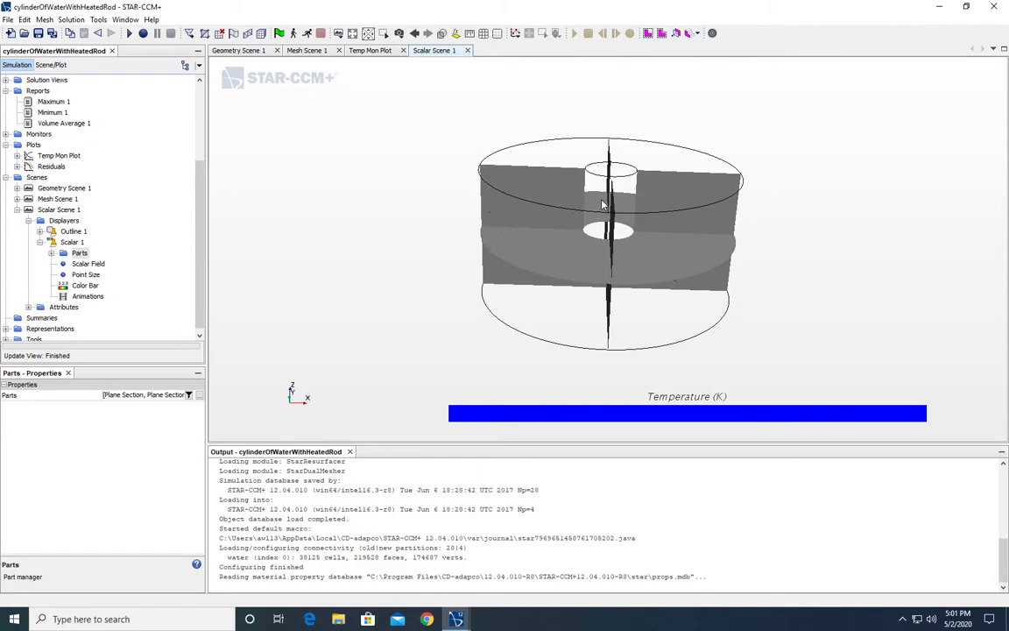